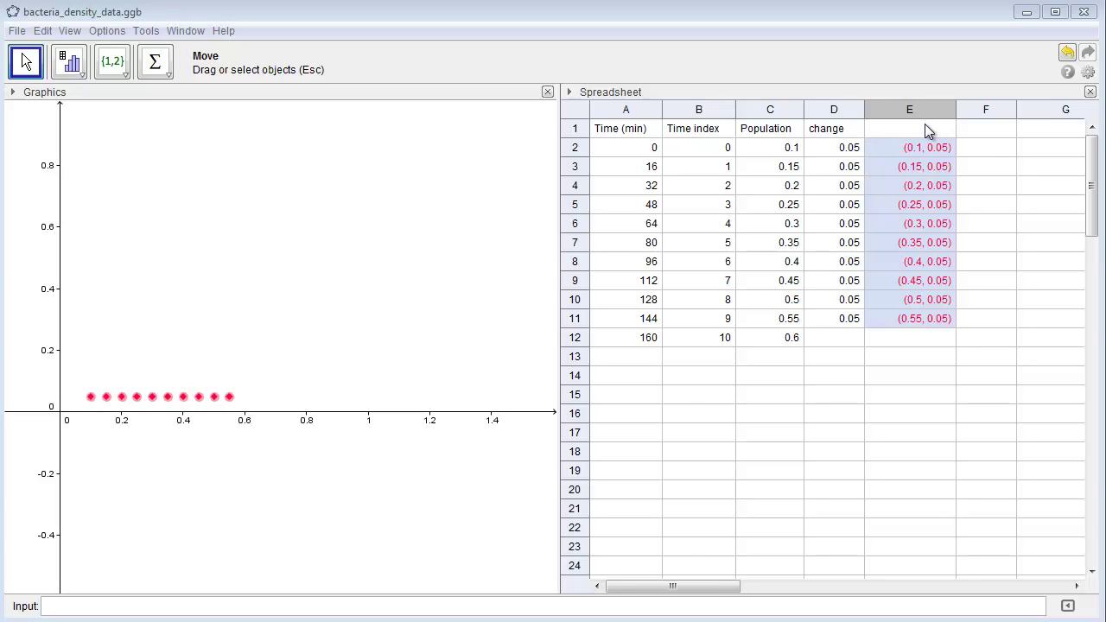
Step: Head column F 'relative change' in F1 and widen the column to fit it
left_click(981, 132)
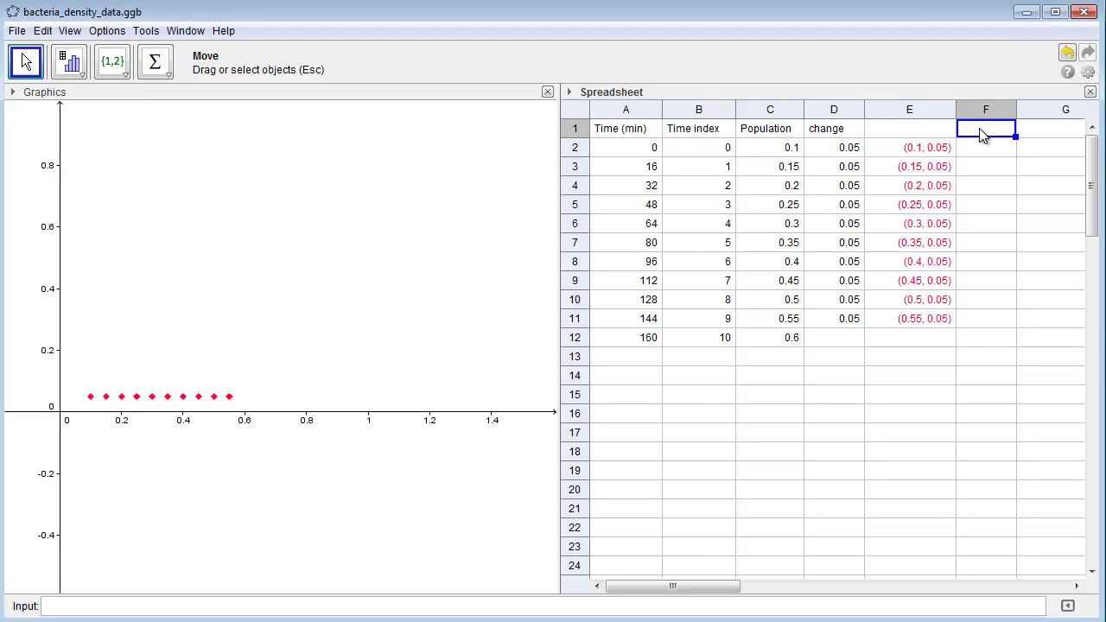
type("relative ")
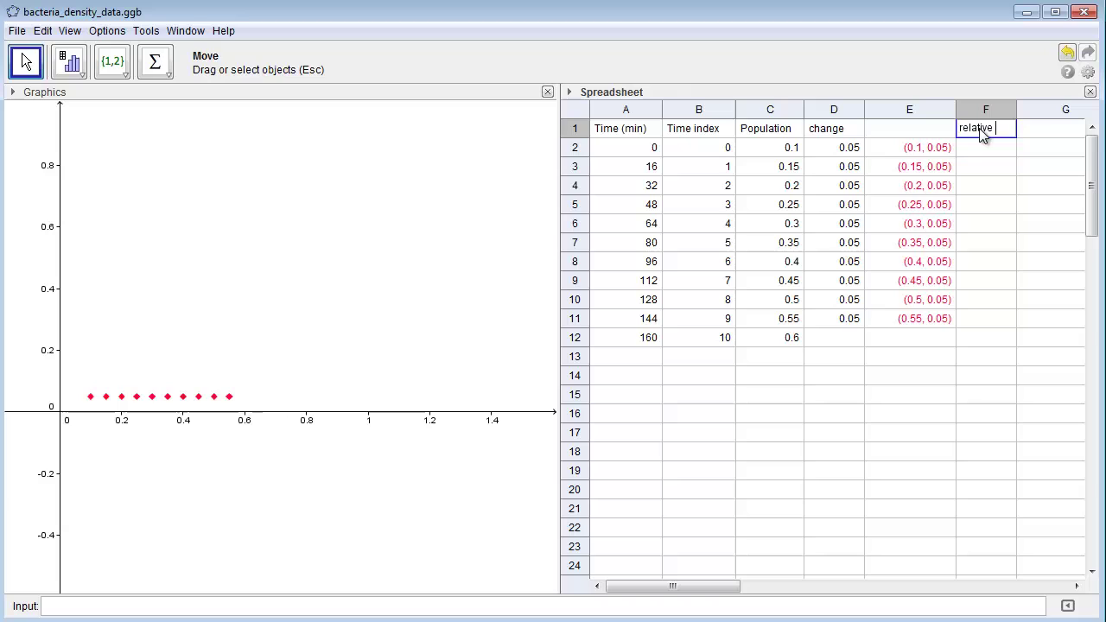
type("change")
key("Return")
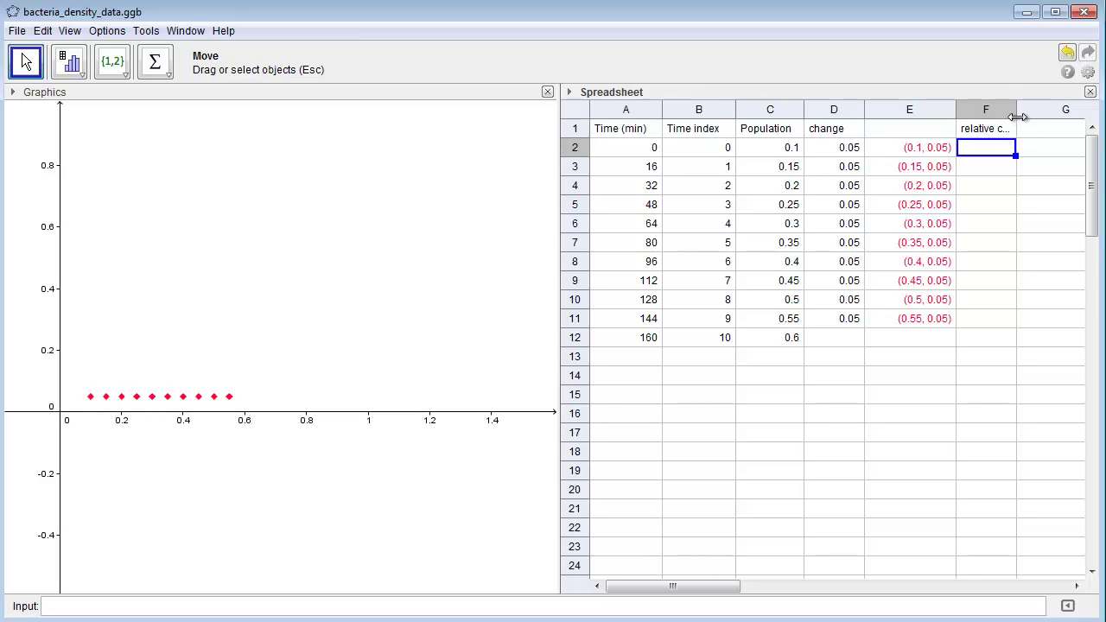
left_click_drag(1016, 110, 1046, 110)
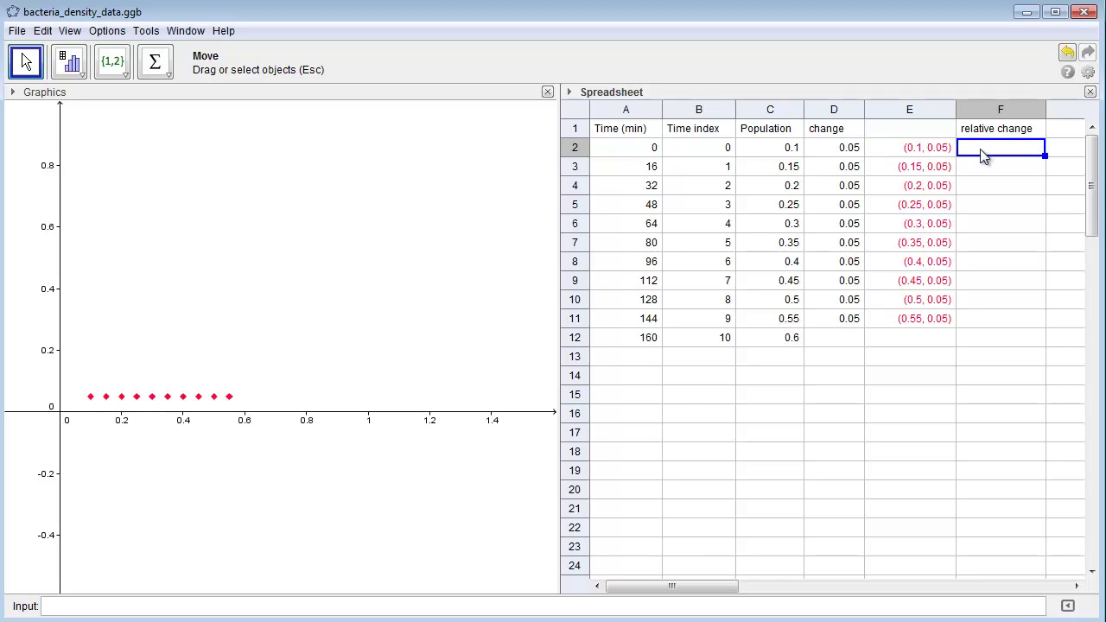
Step: Enter =D2/C2 in F2 and fill it down to F11, giving 0.5 to 0.091
type("=")
left_click(851, 154)
type("/")
left_click(789, 152)
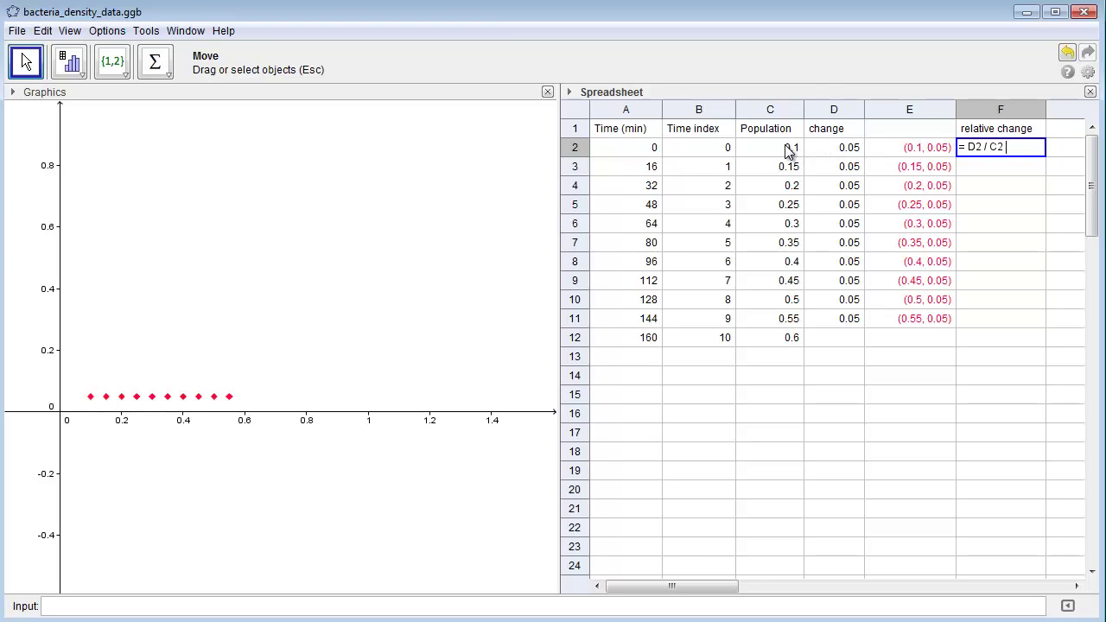
key("Return")
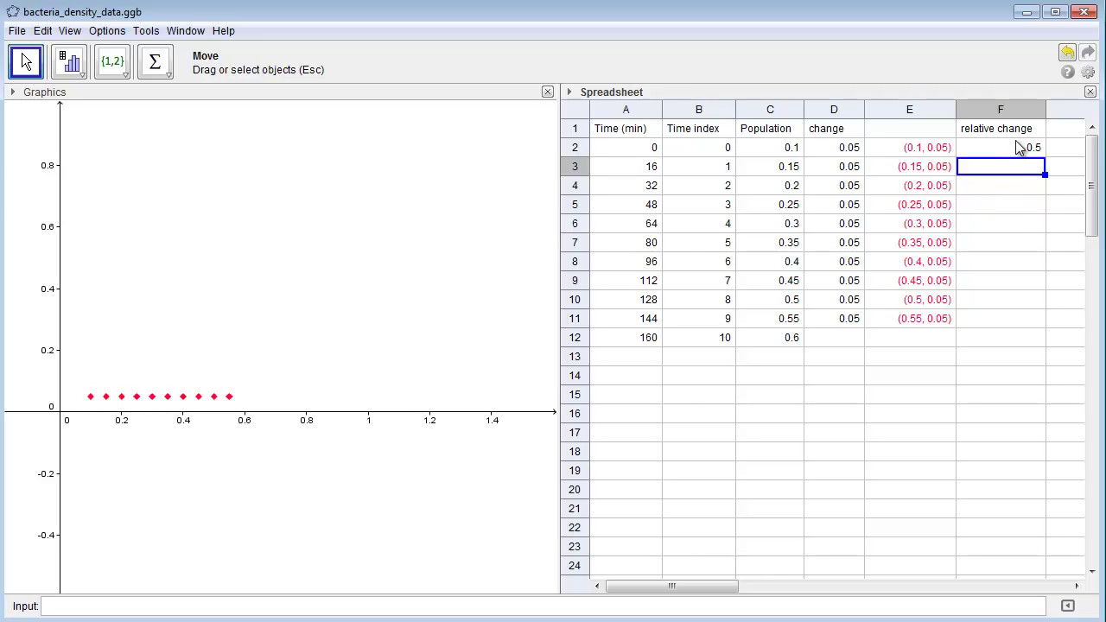
left_click(1017, 148)
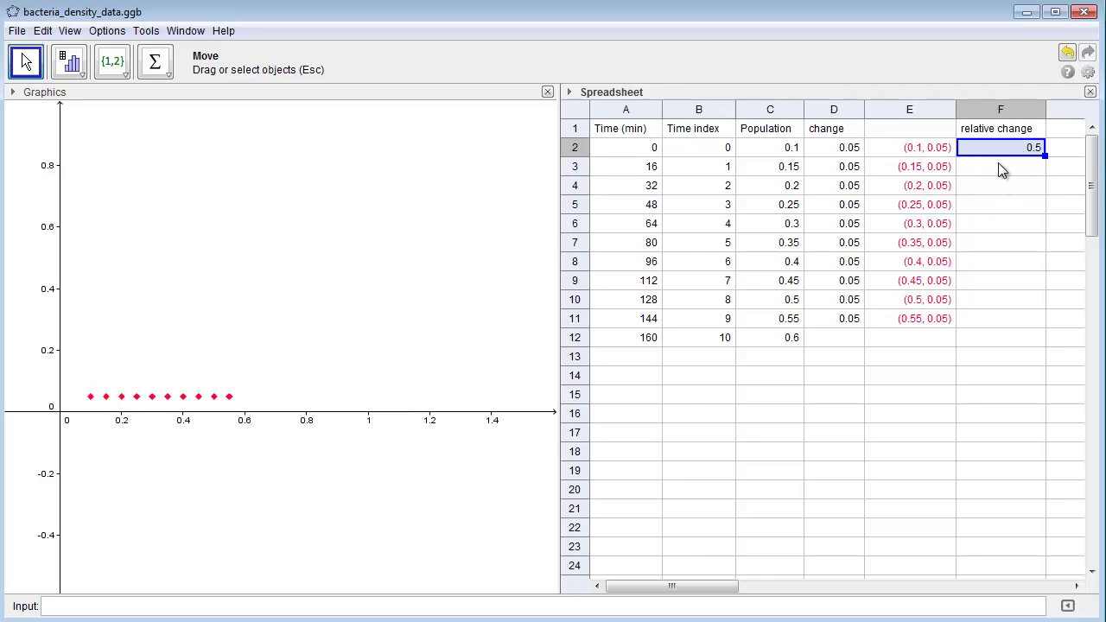
left_click_drag(998, 164, 991, 327)
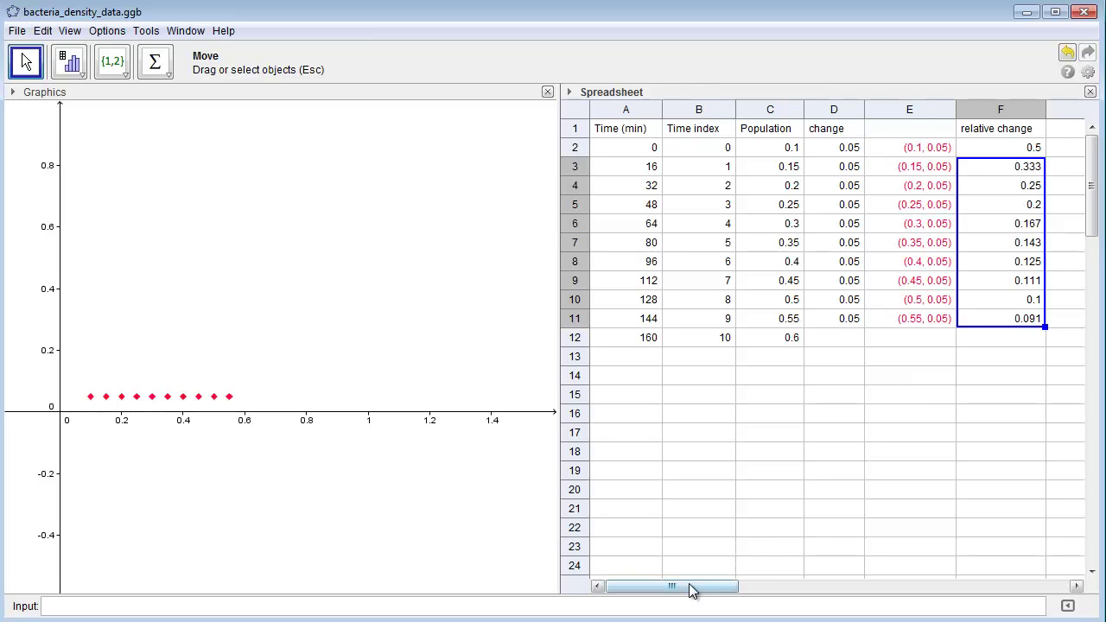
left_click_drag(691, 587, 725, 587)
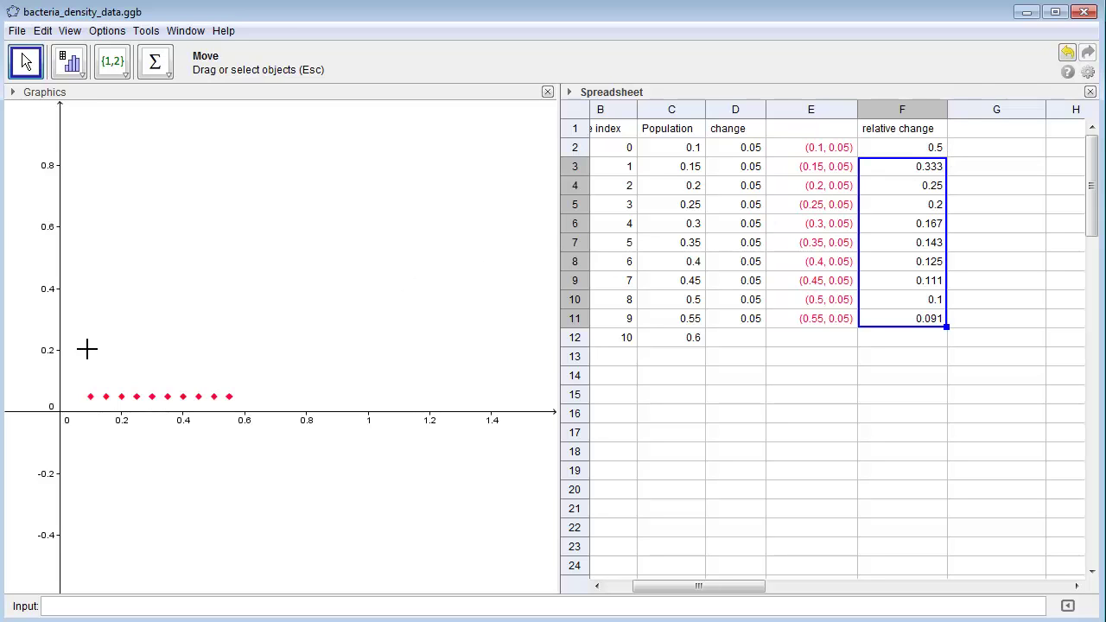
Step: Hide the ten red change points in the graph
left_click_drag(66, 362, 275, 423)
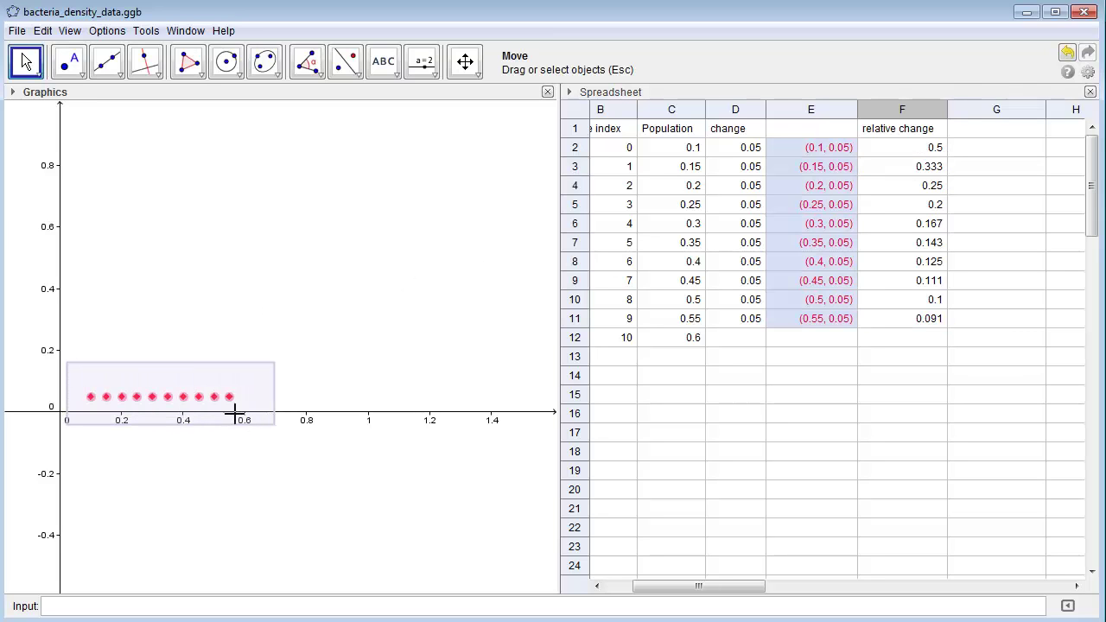
right_click(202, 398)
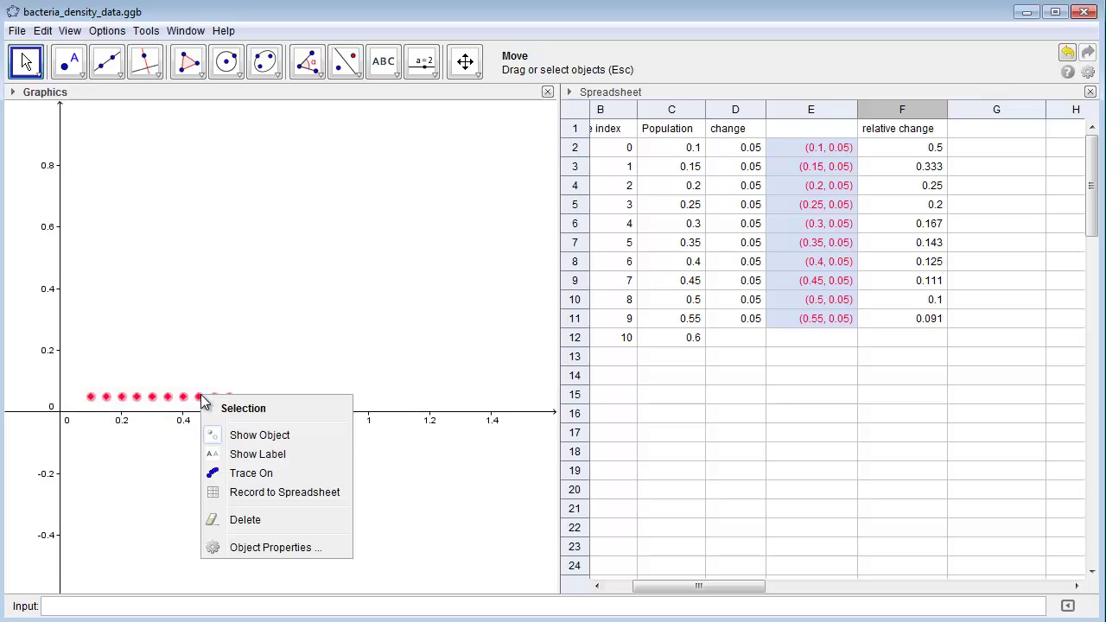
left_click(256, 437)
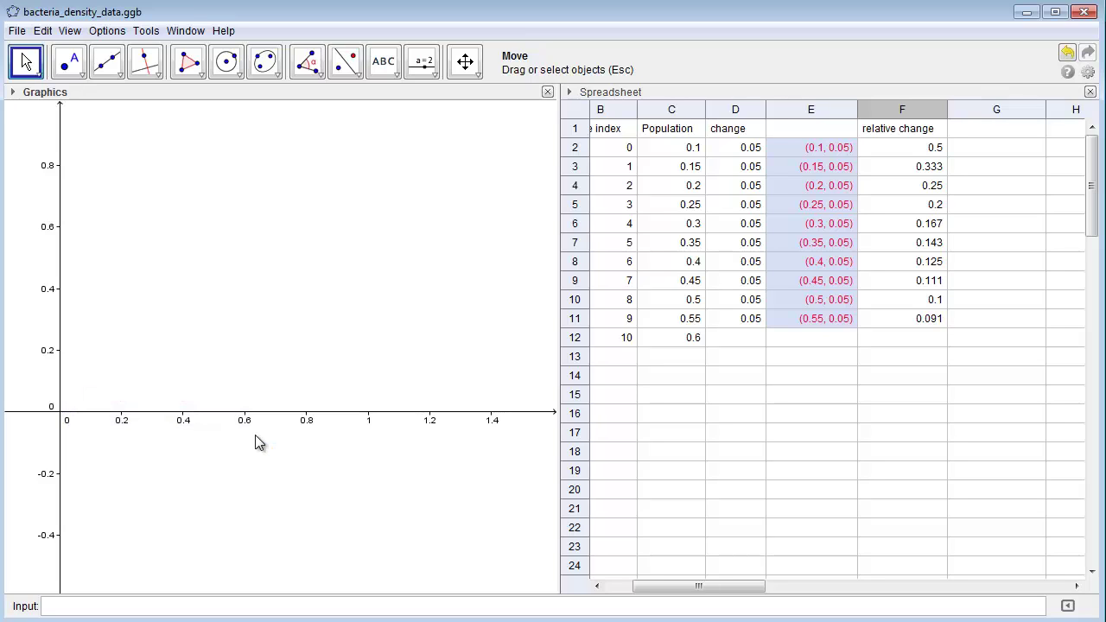
Step: Enter the point =(C2, F2) in G2 and fill it down to G11
left_click(970, 155)
type("=")
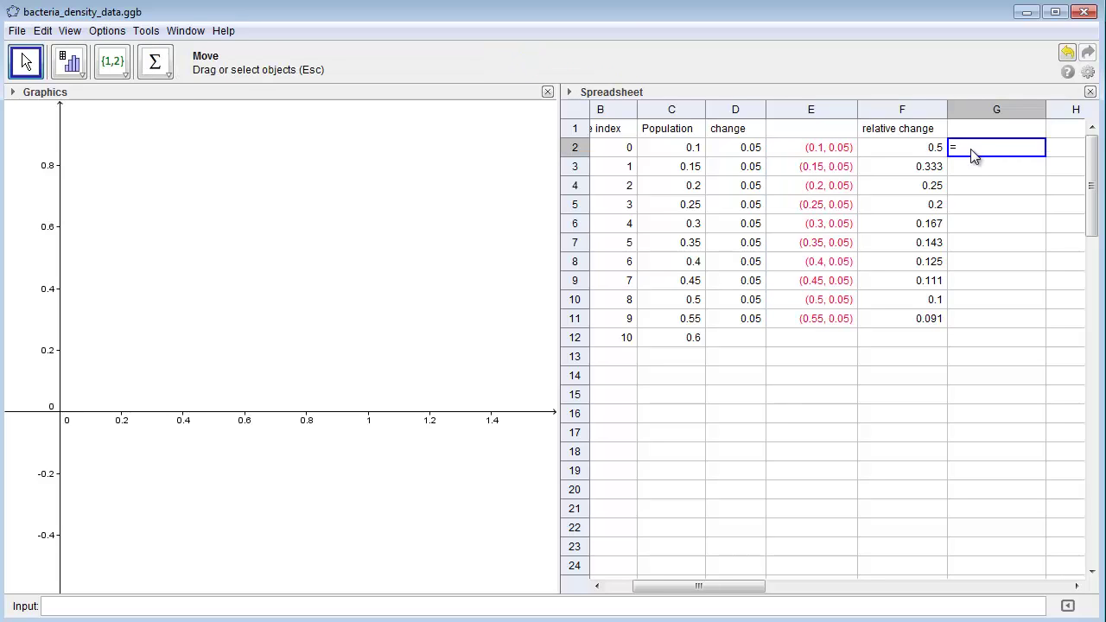
type("(")
left_click(679, 151)
type(",")
left_click(922, 152)
key("Return")
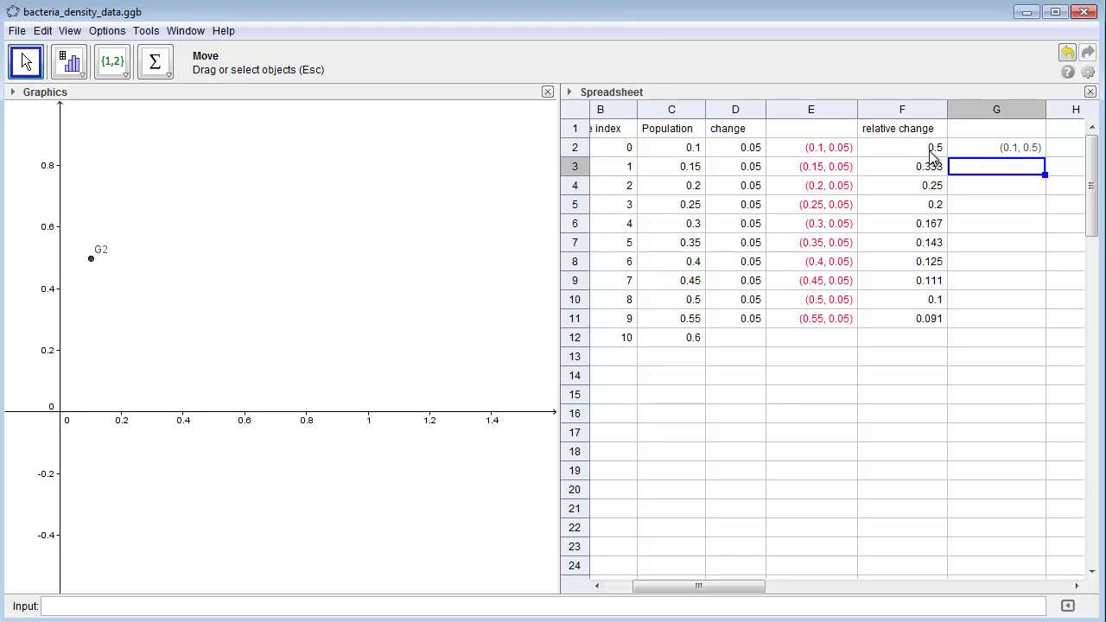
left_click(1010, 154)
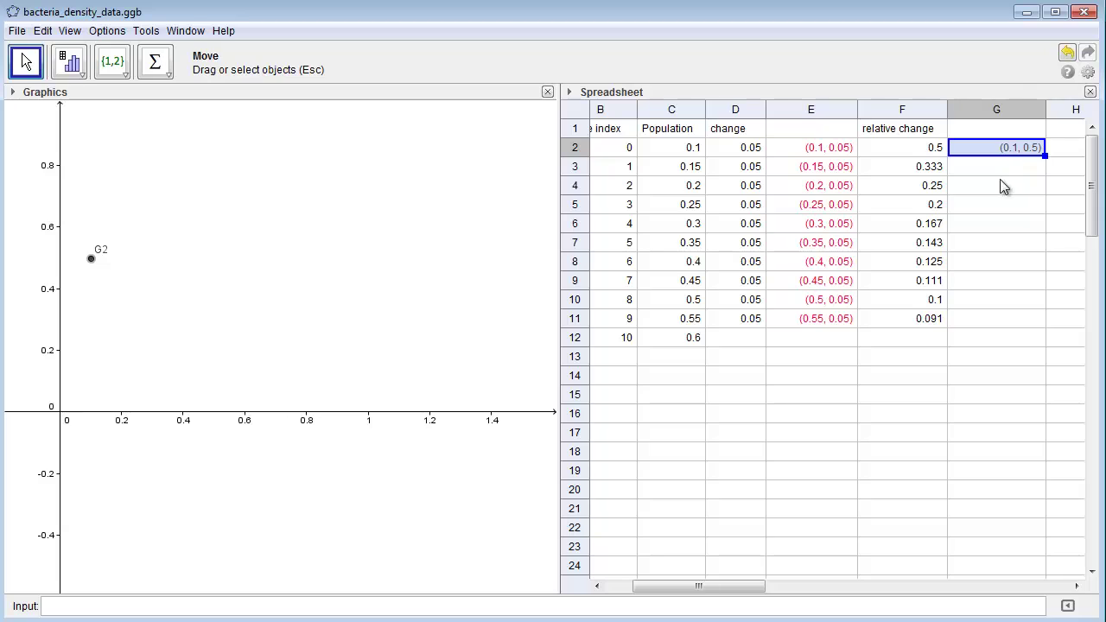
left_click_drag(989, 171, 971, 318)
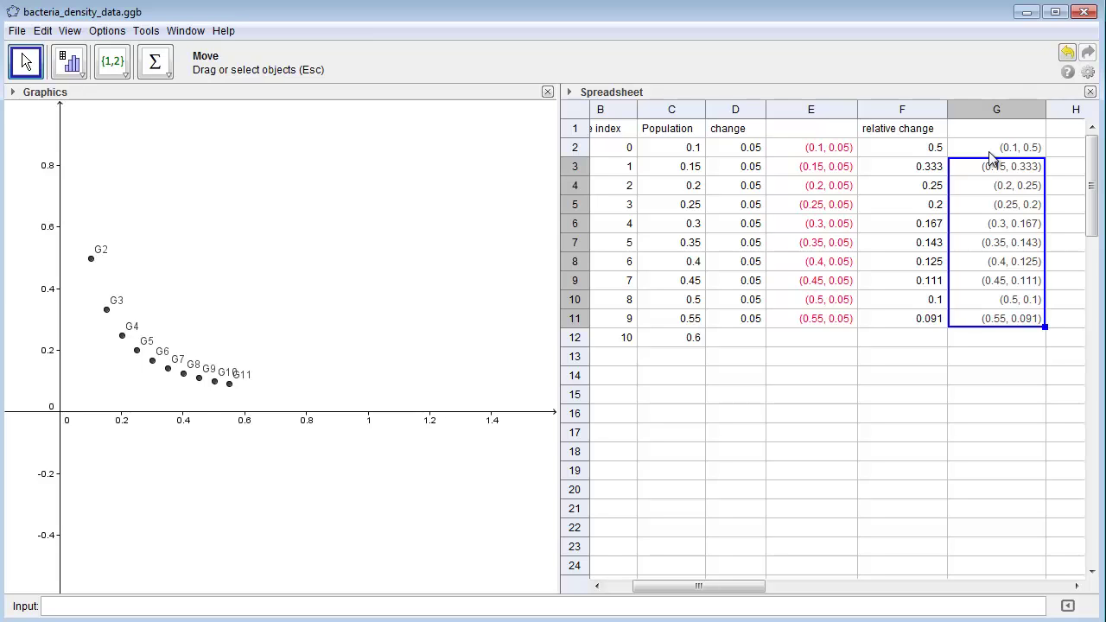
Step: Turn off the labels of the G2–G11 points
left_click_drag(991, 152, 1000, 318)
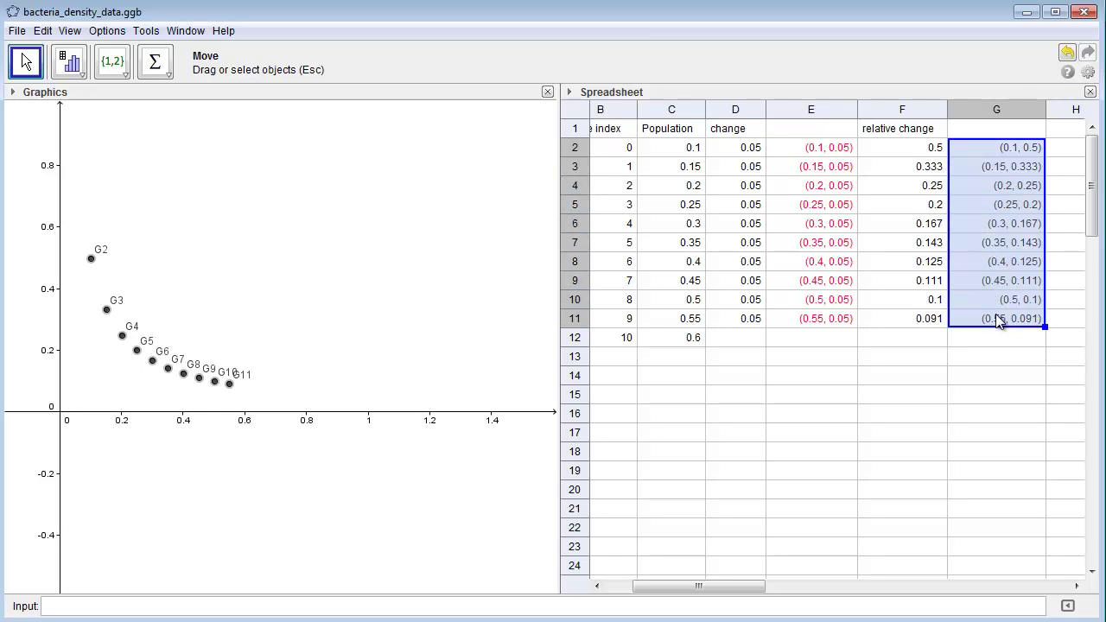
right_click(1000, 318)
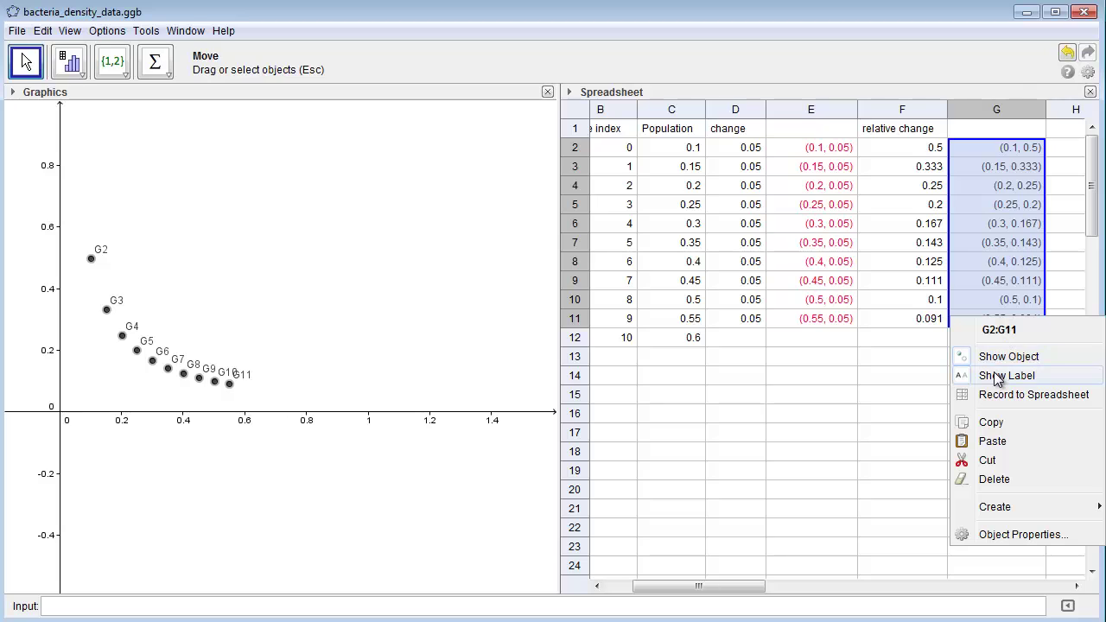
left_click(992, 376)
Step: Clear the selection and show the line tools list containing Best Fit Line
left_click(210, 242)
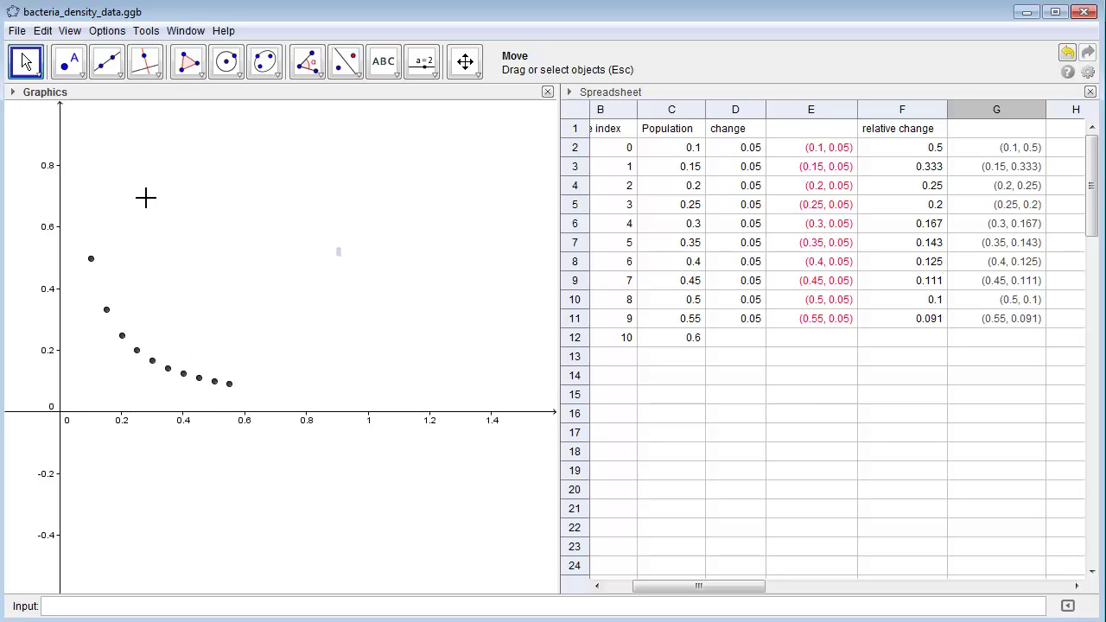
left_click(159, 78)
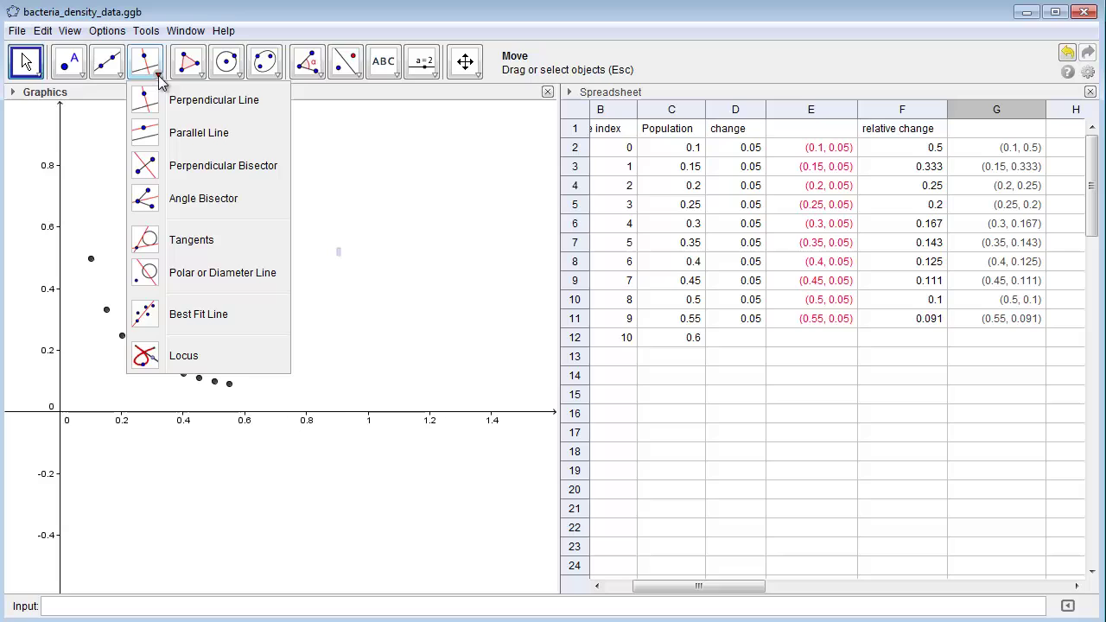
Step: Fit best fit line a through all ten points G2–G11
left_click(193, 317)
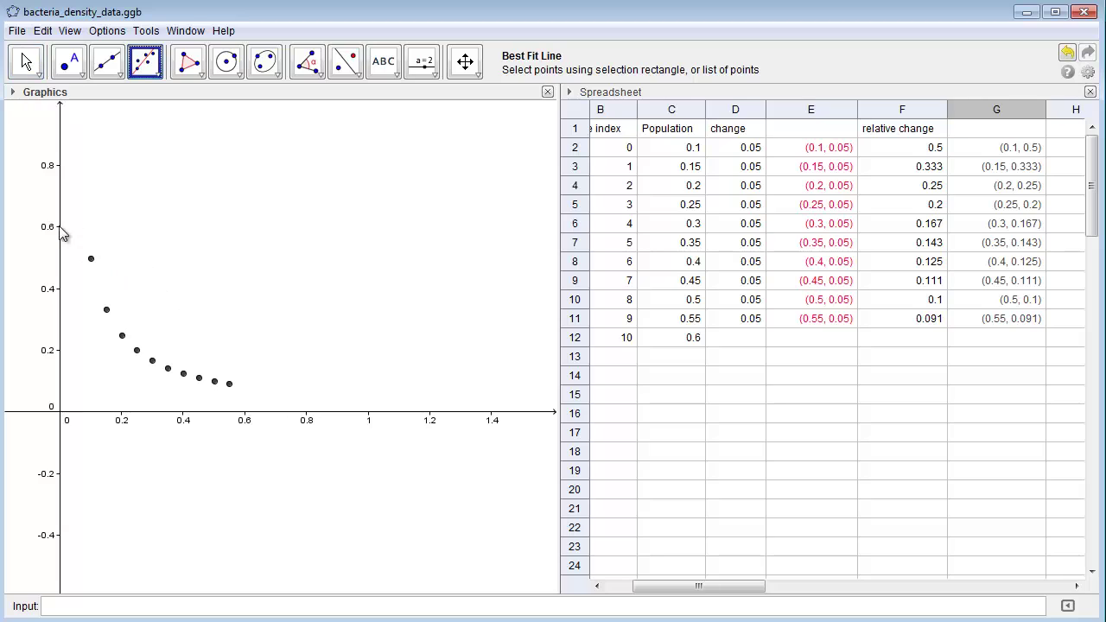
mouse_move(64, 226)
left_mouse_down()
mouse_move(92, 316)
mouse_move(240, 415)
mouse_move(261, 410)
left_mouse_up()
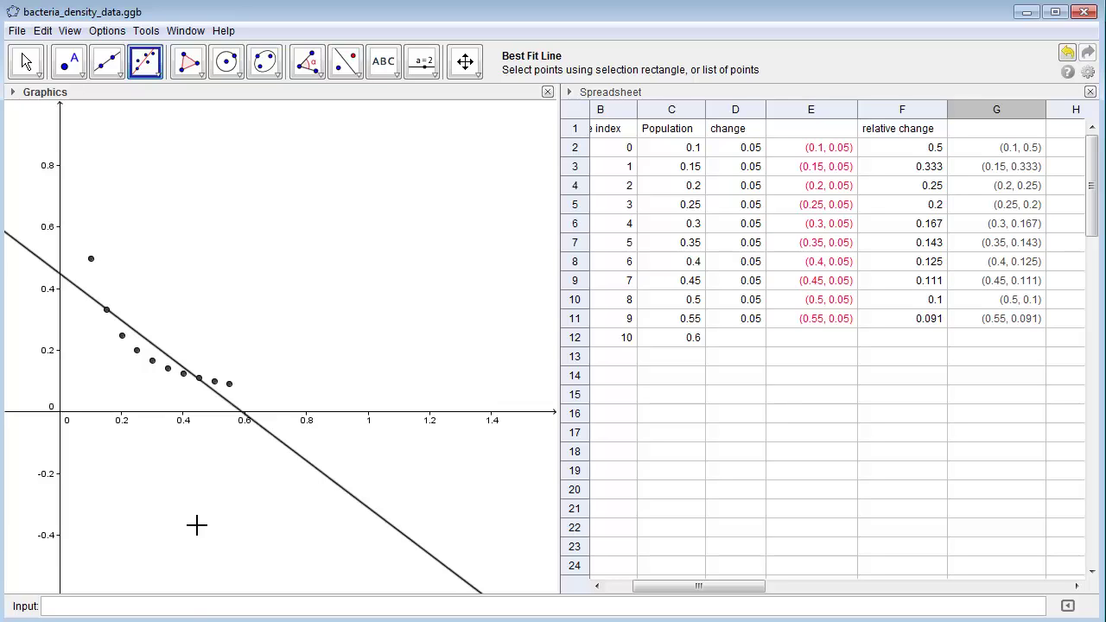
left_click(174, 604)
right_click(287, 453)
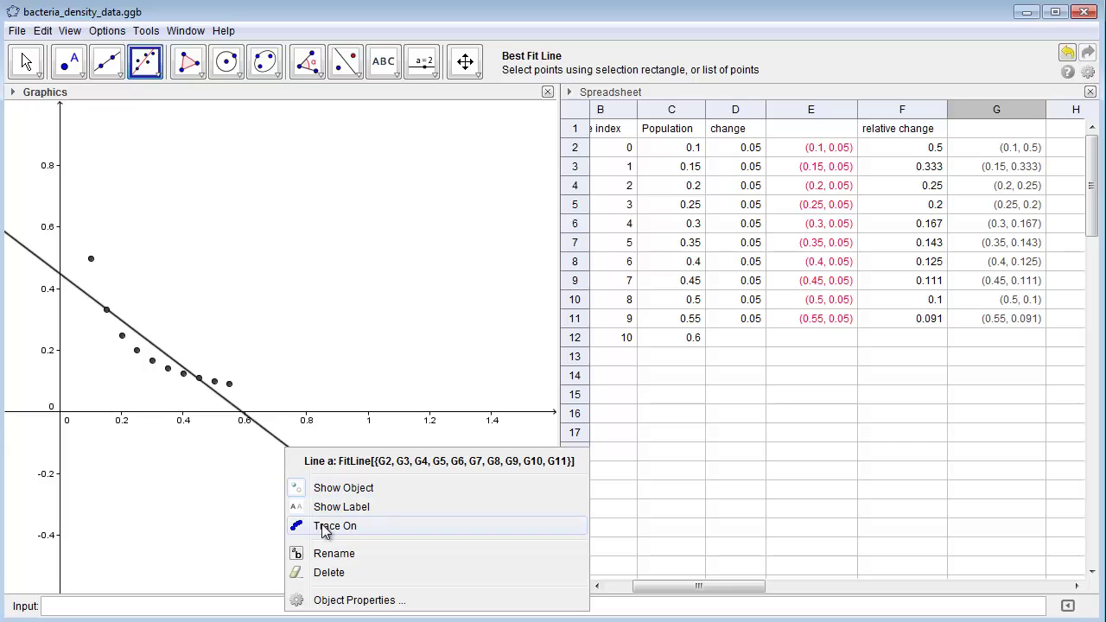
left_click(358, 599)
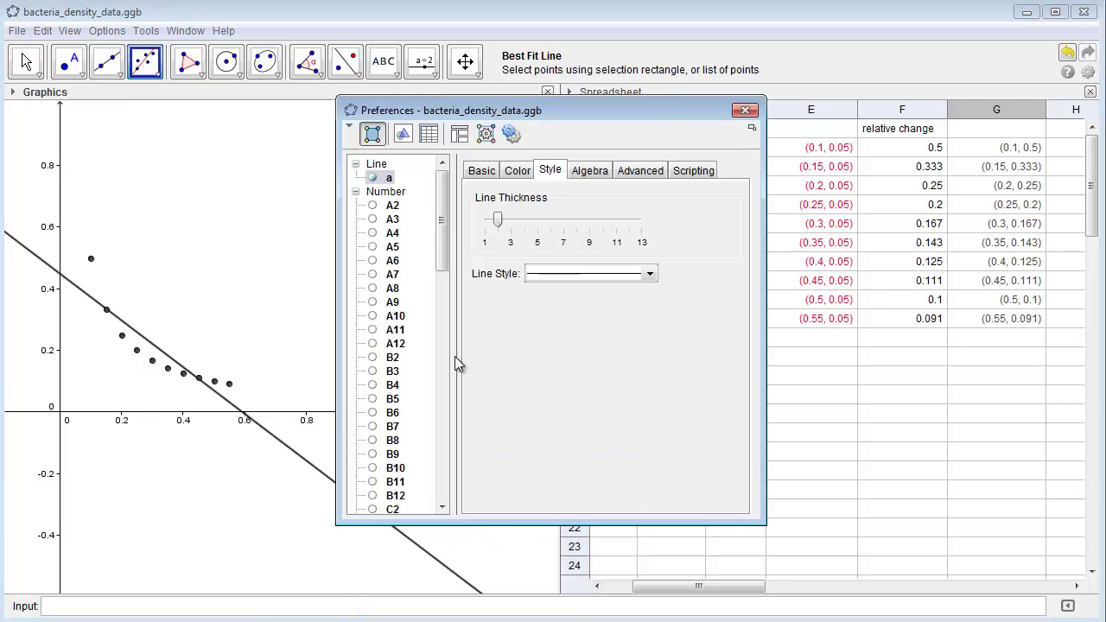
left_click(483, 172)
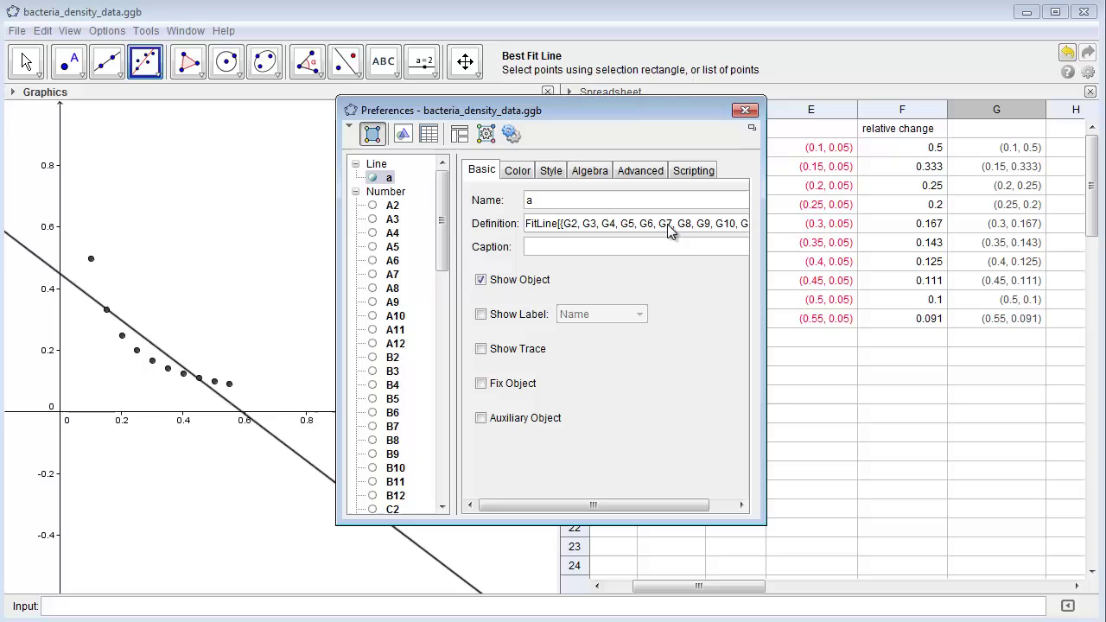
left_click_drag(768, 286, 930, 275)
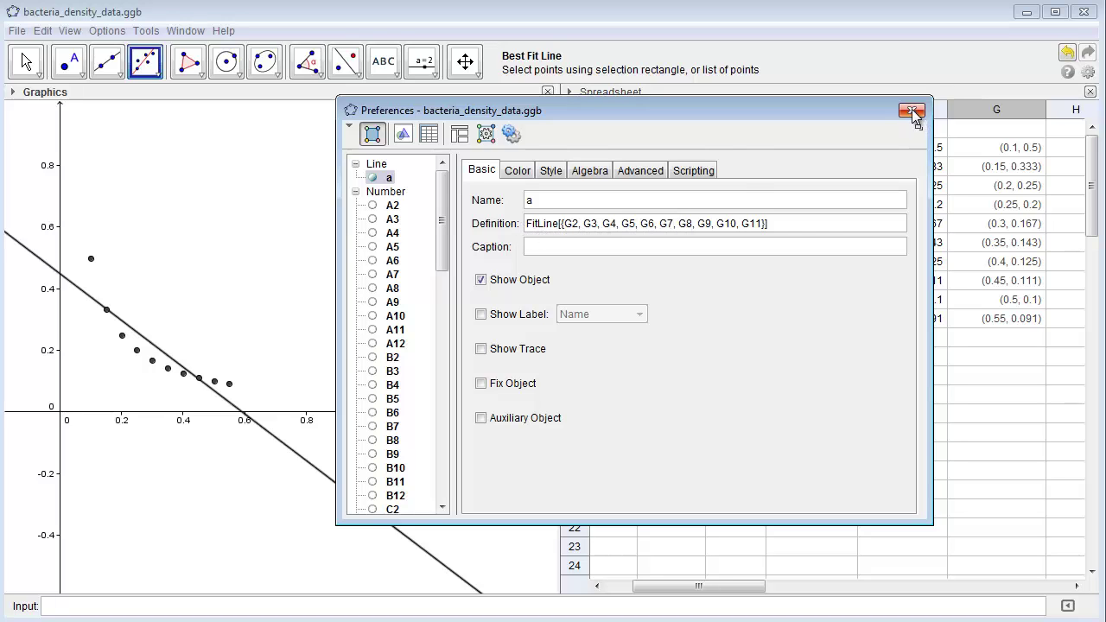
left_click(912, 111)
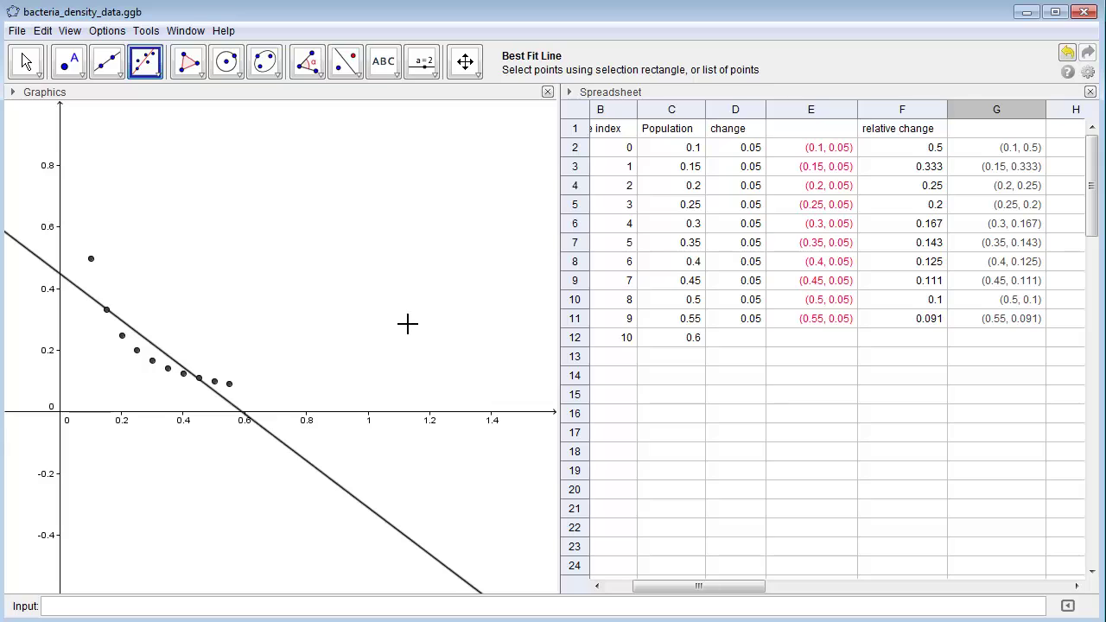
left_click(69, 33)
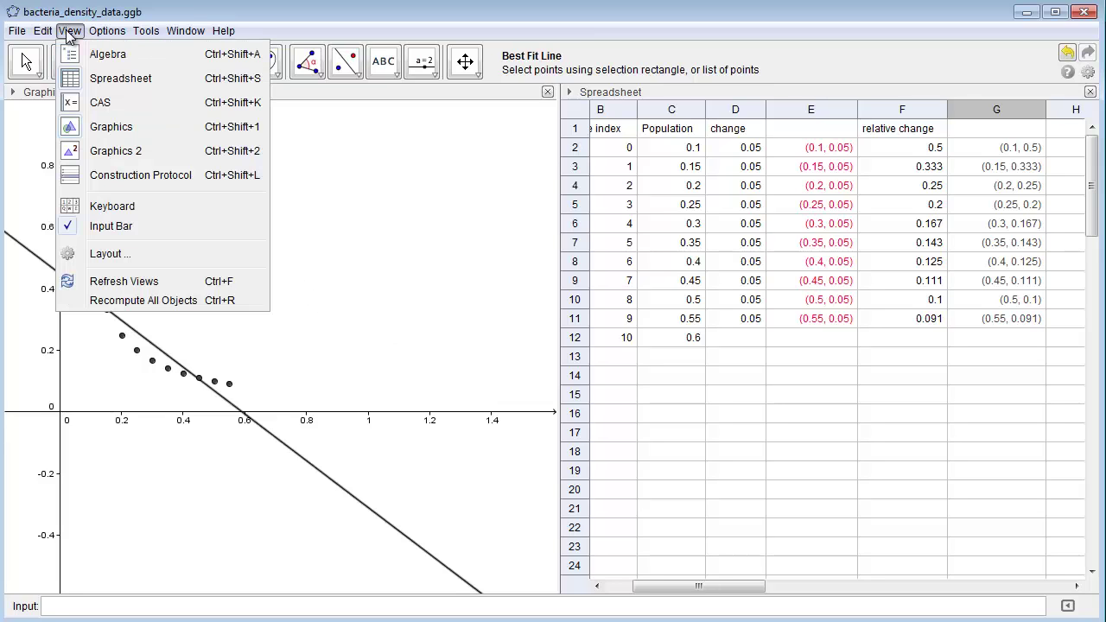
left_click(219, 59)
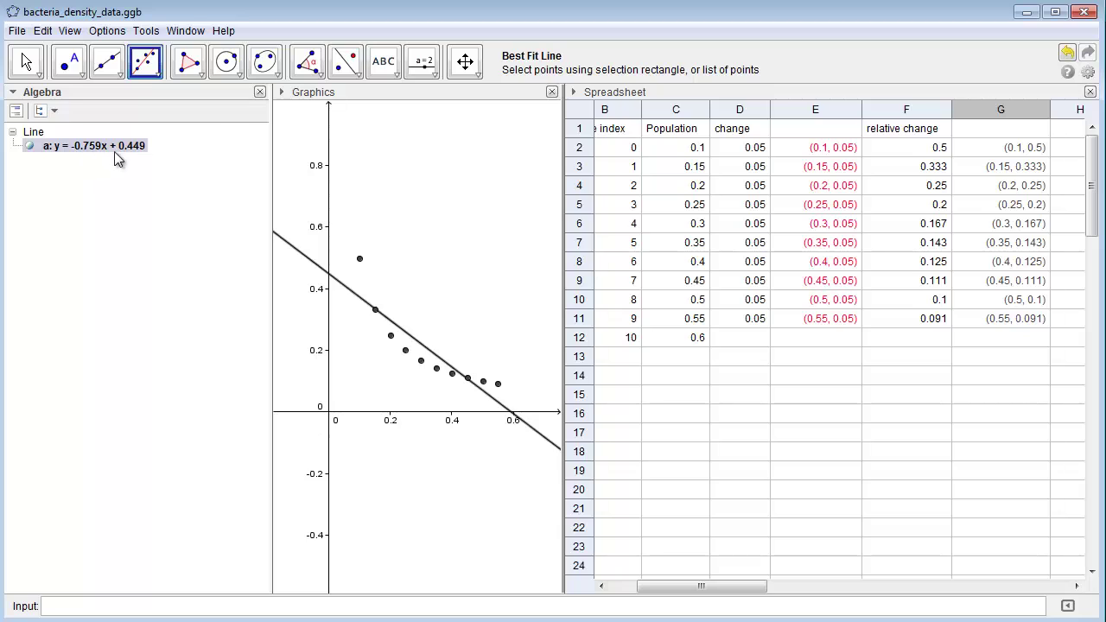
left_click(260, 91)
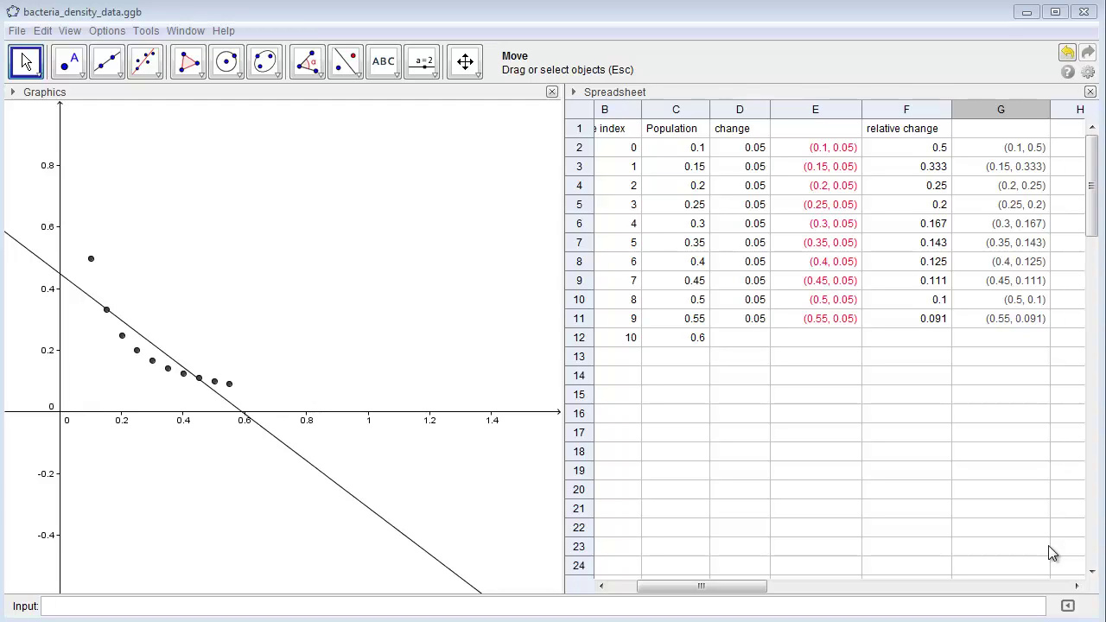
Step: Clear the old derived cells D1:G13
left_click(1001, 166)
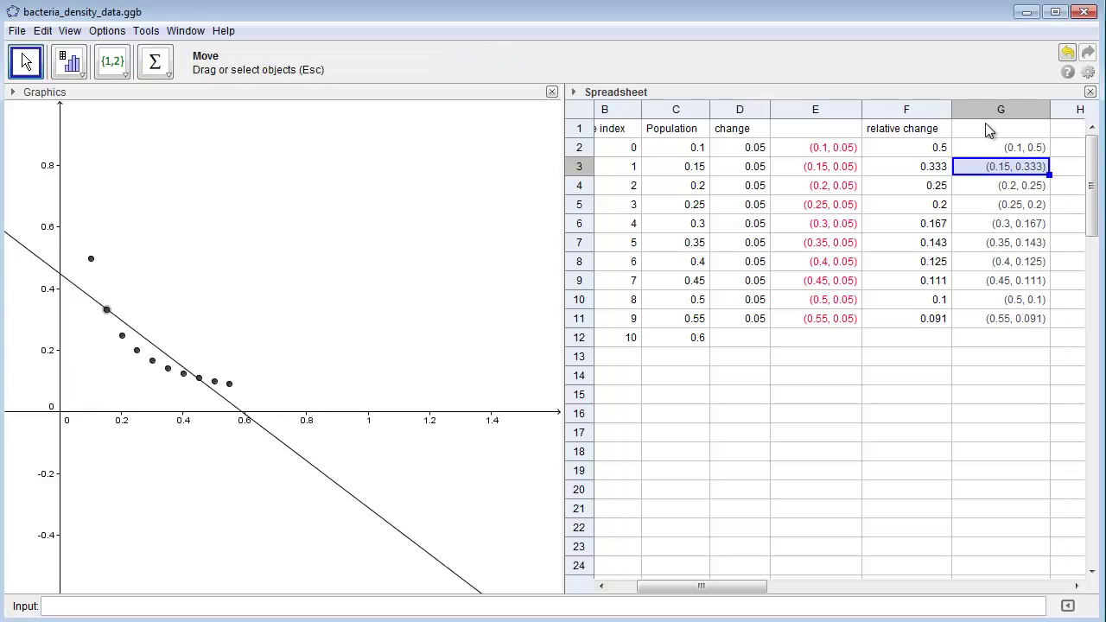
left_click_drag(985, 123, 1000, 184)
left_click_drag(1000, 242, 772, 368)
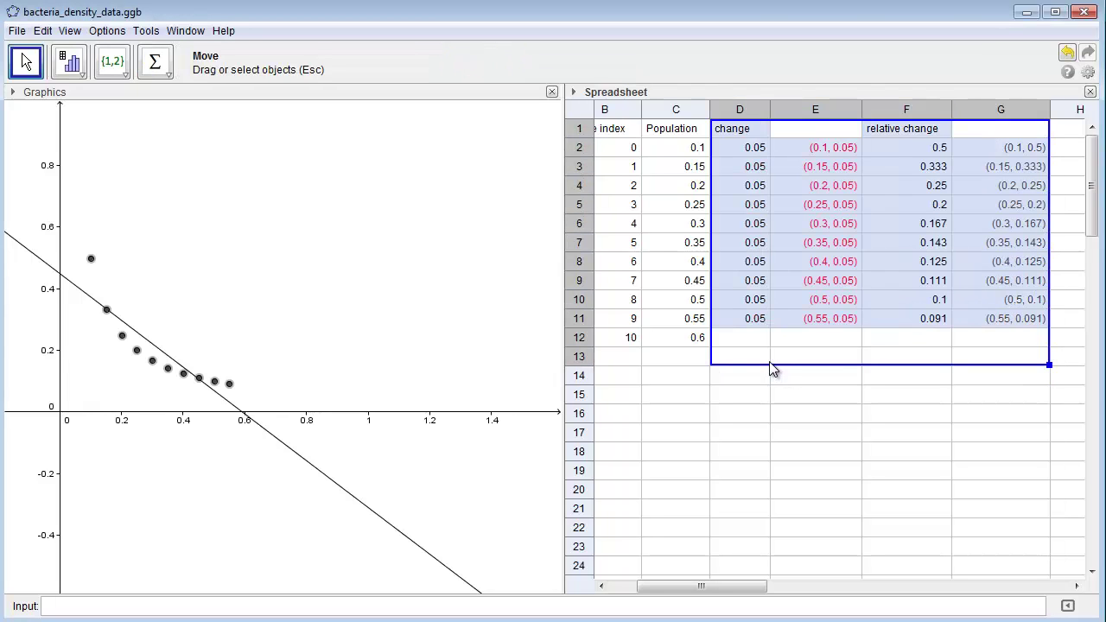
key("Delete")
left_click_drag(692, 587, 664, 587)
Step: Plot points =(B2, C2) down D2:D12 and rescale the x-axis to span 0–10
left_click(843, 149)
type("=")
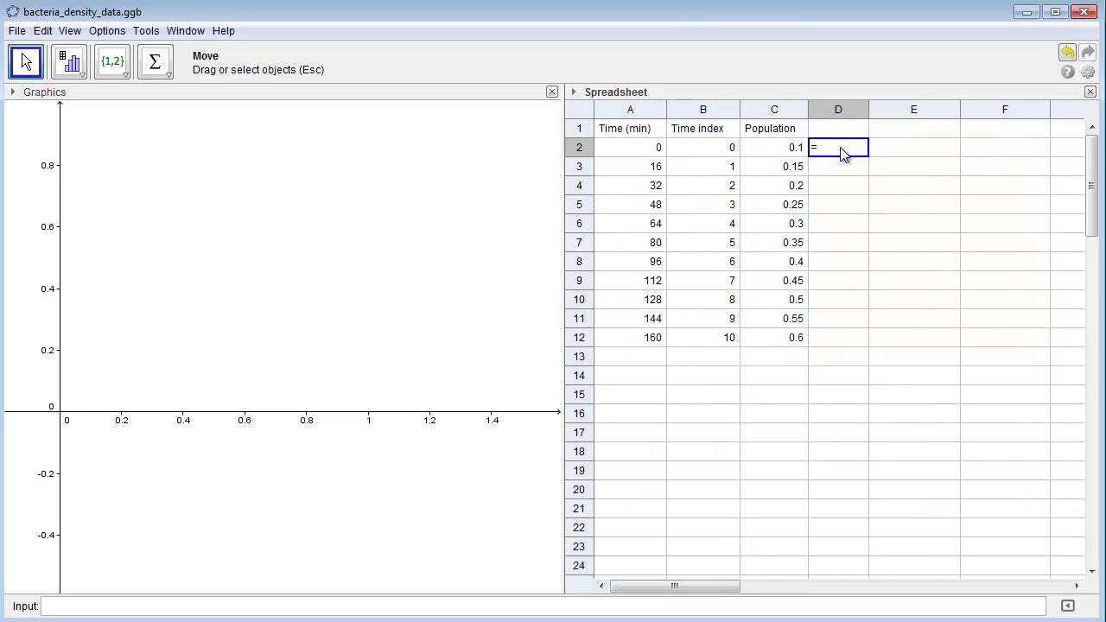
type("(")
left_click(724, 148)
type(",")
left_click(756, 152)
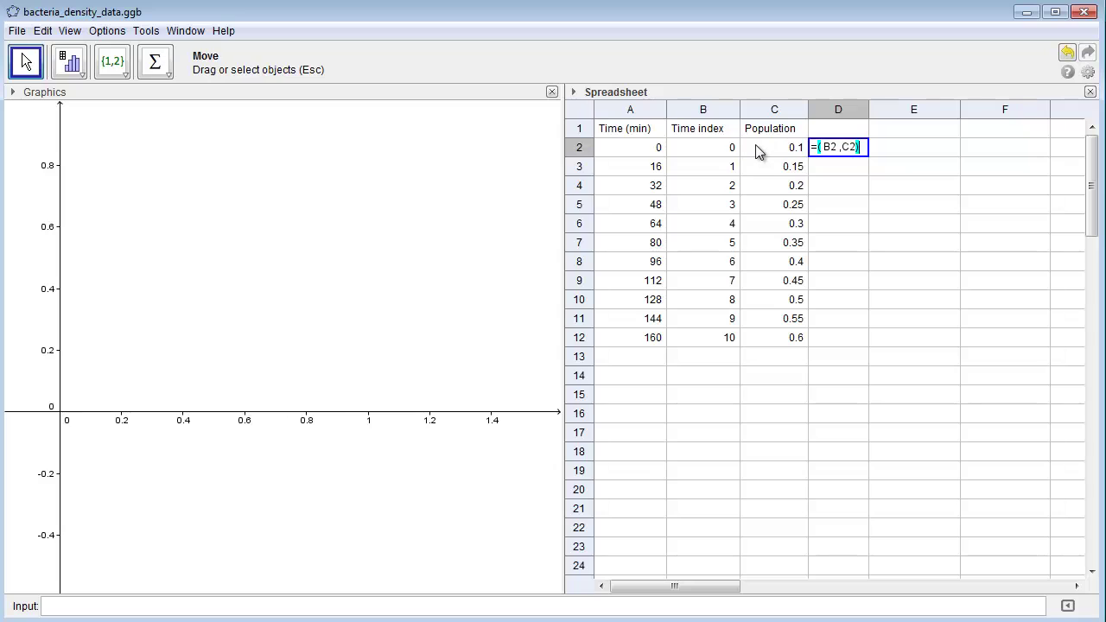
key("Return")
left_click(827, 154)
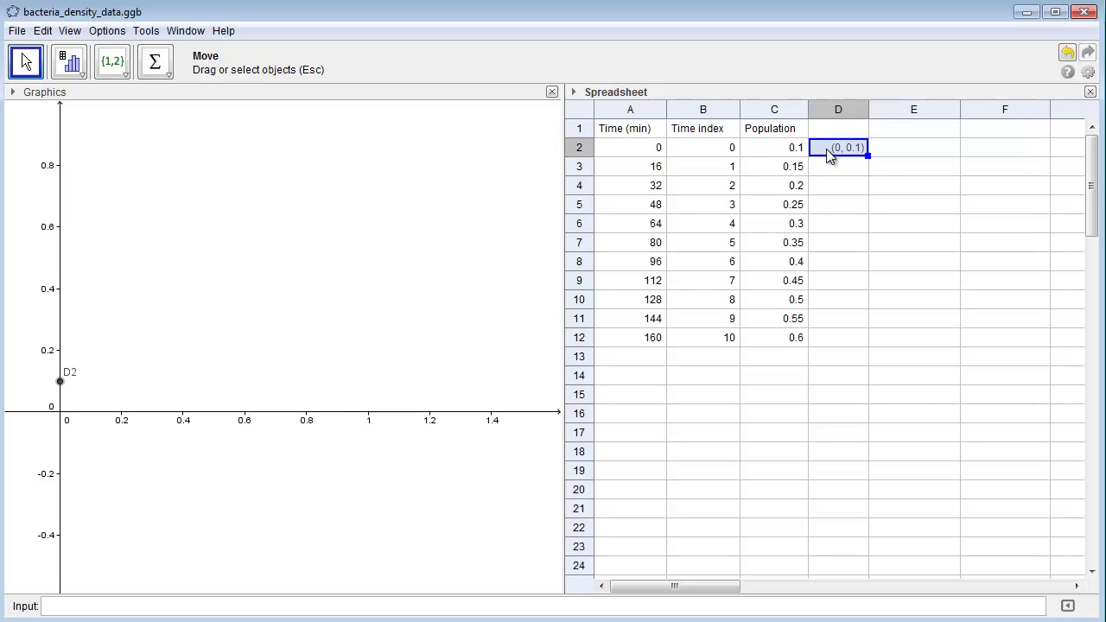
left_click_drag(829, 170, 824, 345)
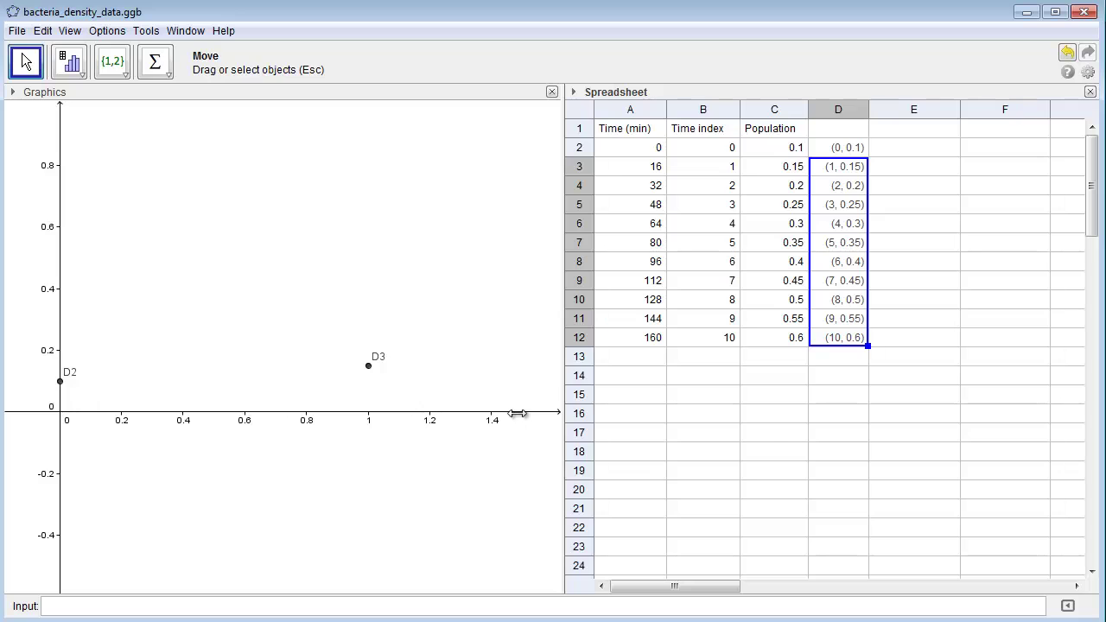
left_click_drag(516, 413, 126, 440)
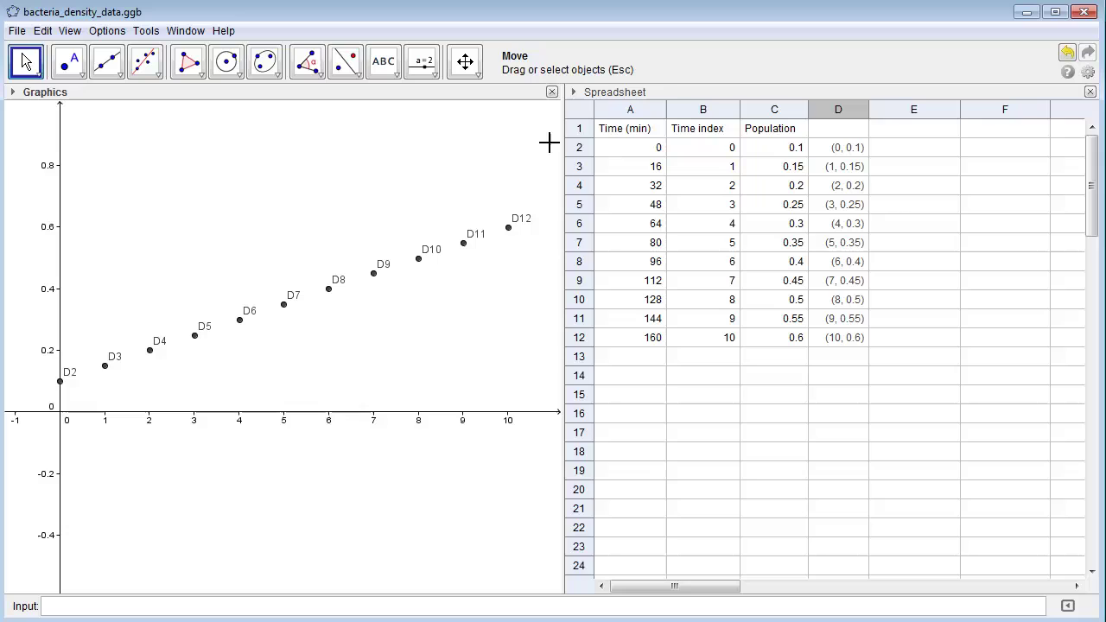
left_click_drag(548, 141, 43, 436)
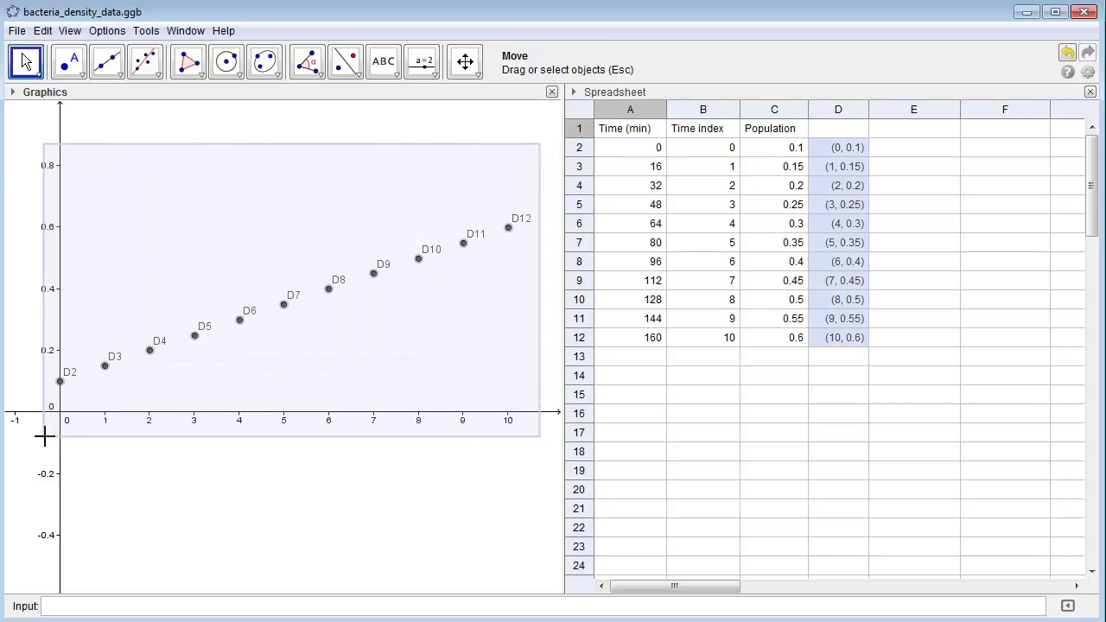
Step: Make points D2–D12 unlabelled, blue and larger through Object Properties
right_click(104, 366)
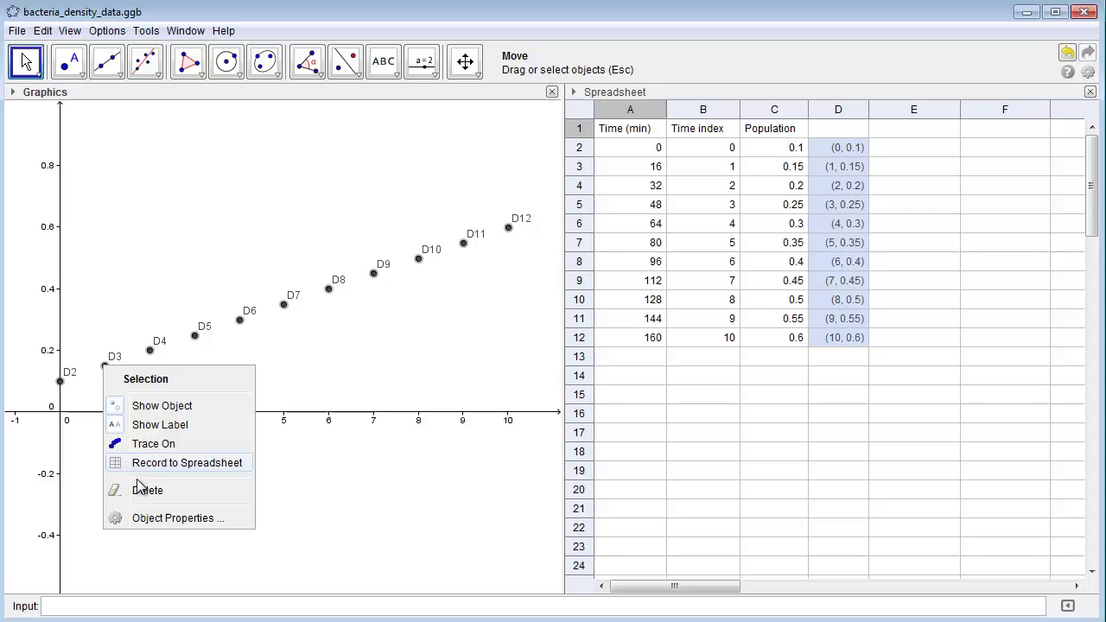
left_click(169, 518)
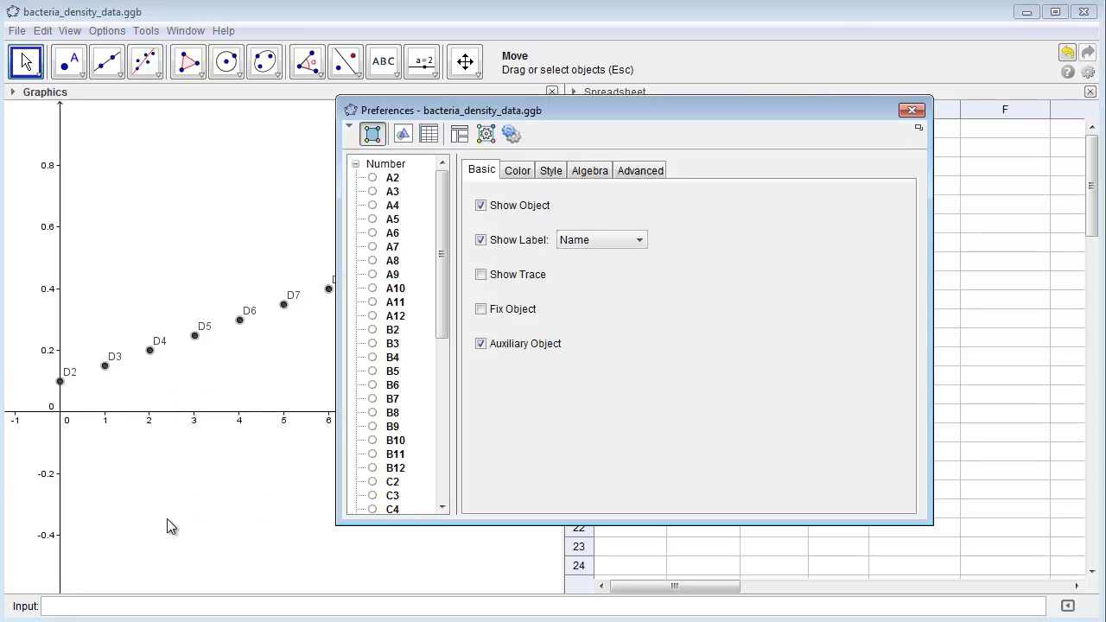
left_click(480, 240)
left_click(516, 171)
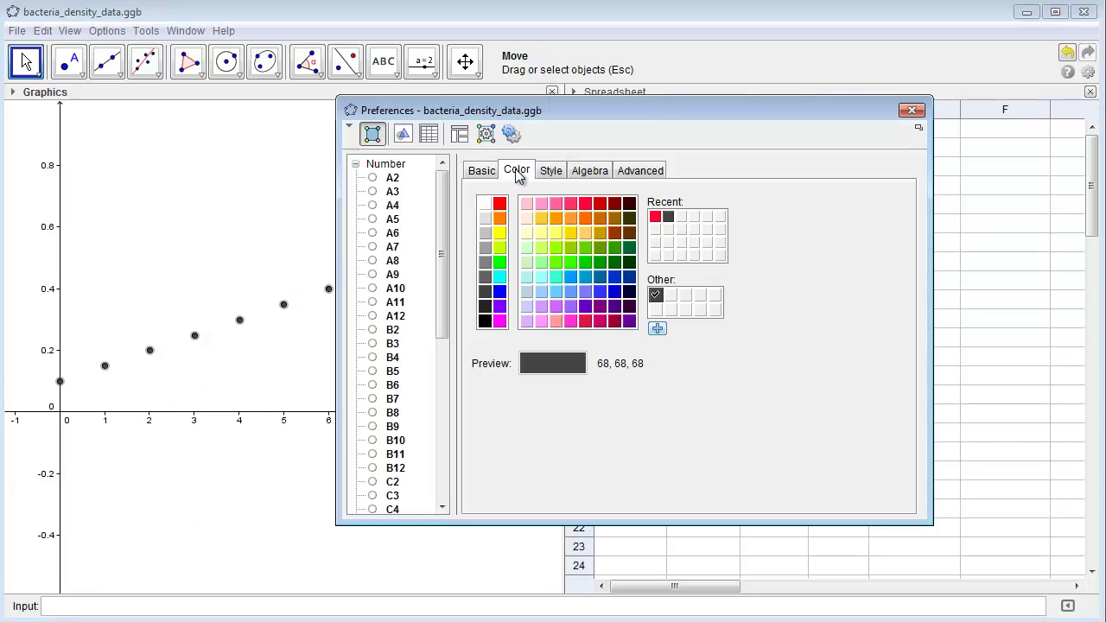
left_click(498, 291)
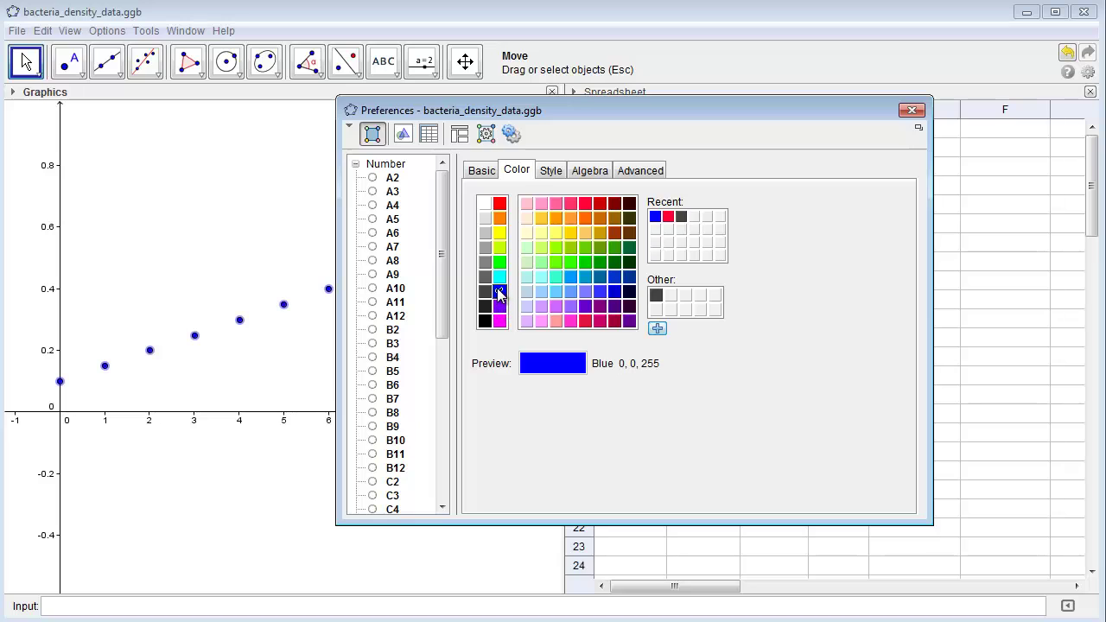
left_click(551, 171)
left_click_drag(523, 220, 585, 221)
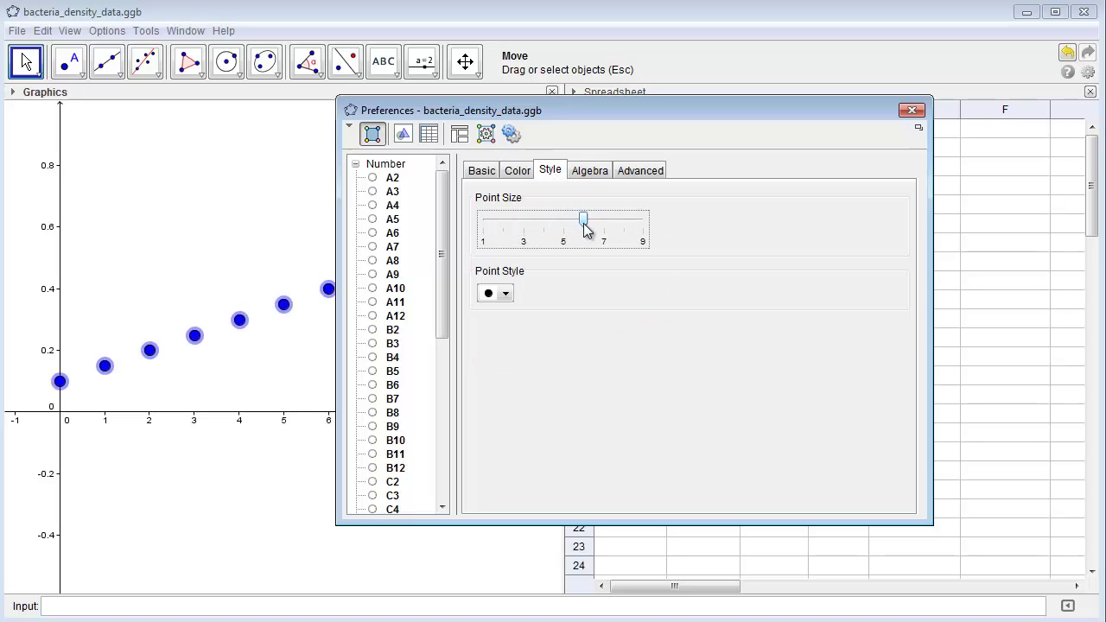
left_click(911, 110)
left_click(918, 129)
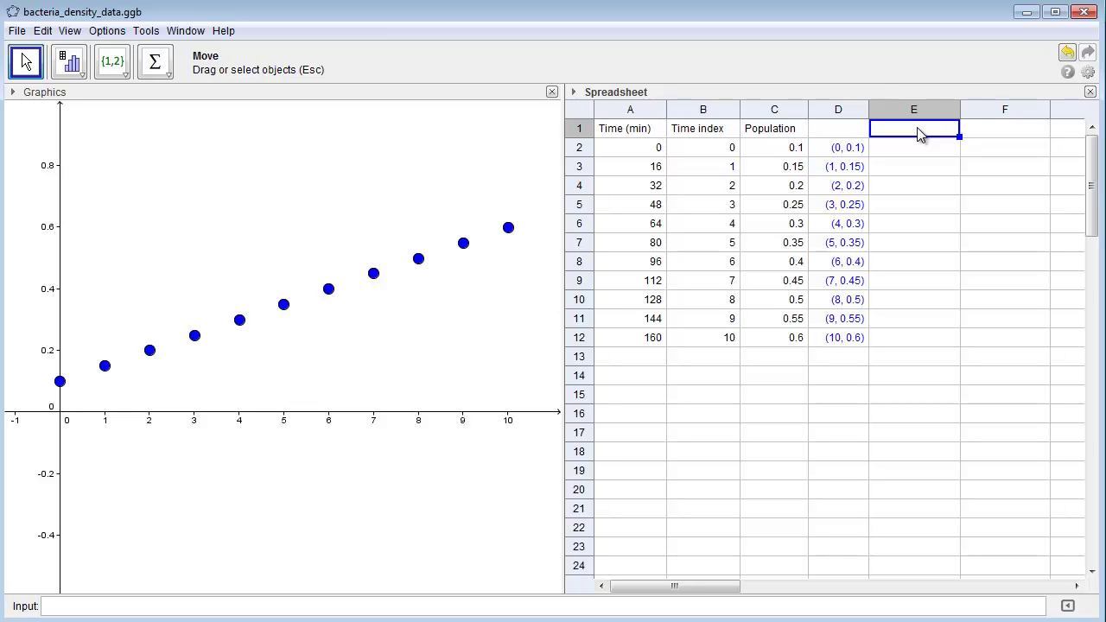
Step: Head column E 'model' and set E2 to =C2, giving 0.1
type("model")
key("Return")
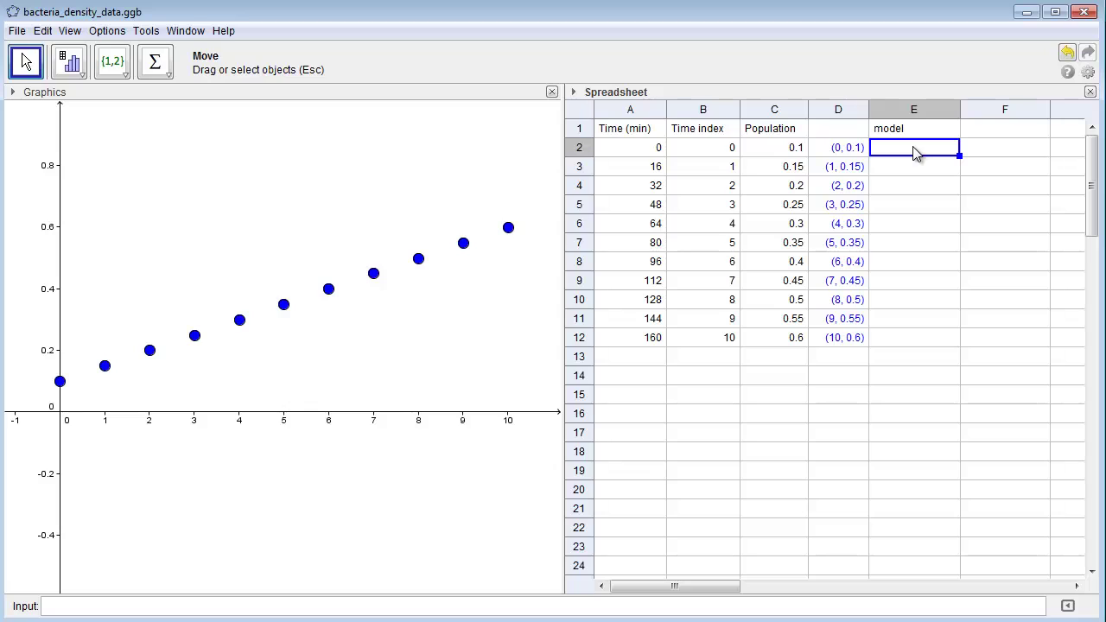
type("=")
left_click(797, 149)
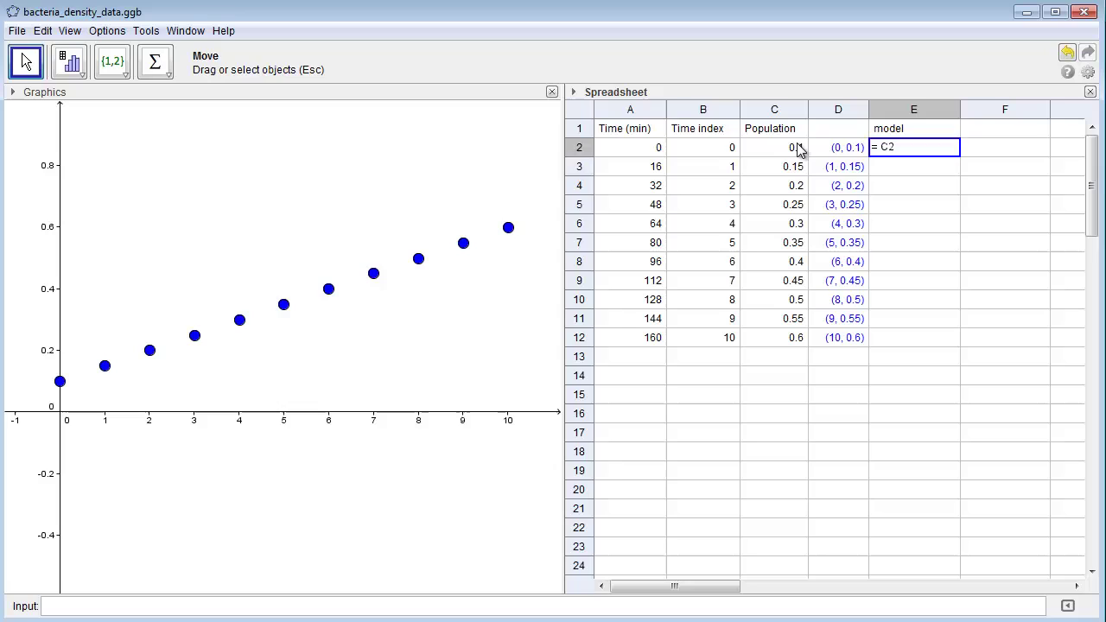
key("Return")
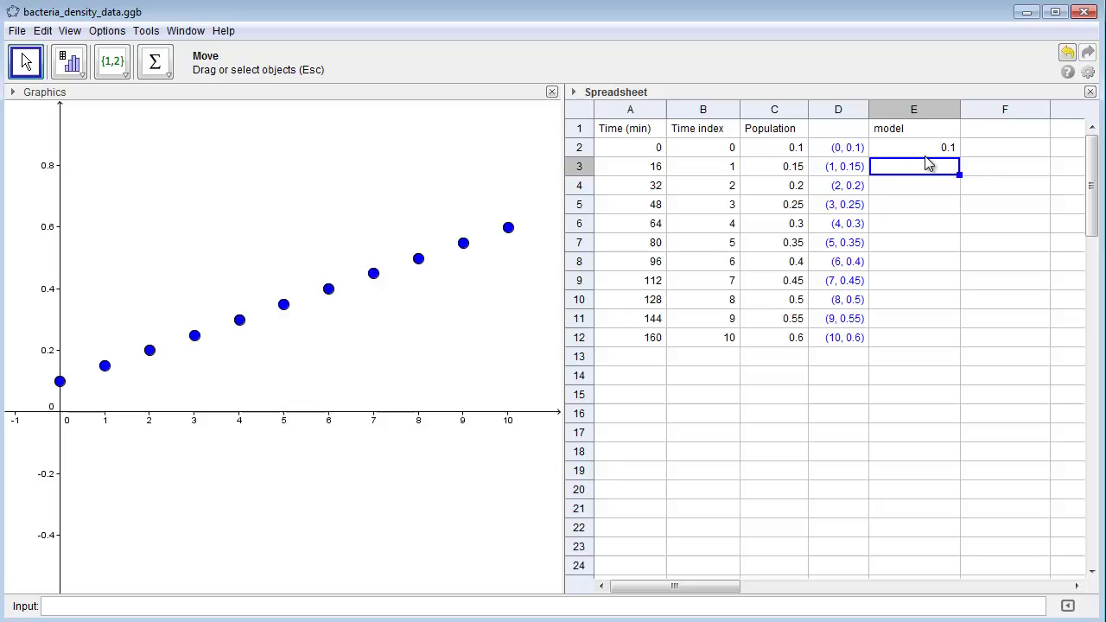
type("=")
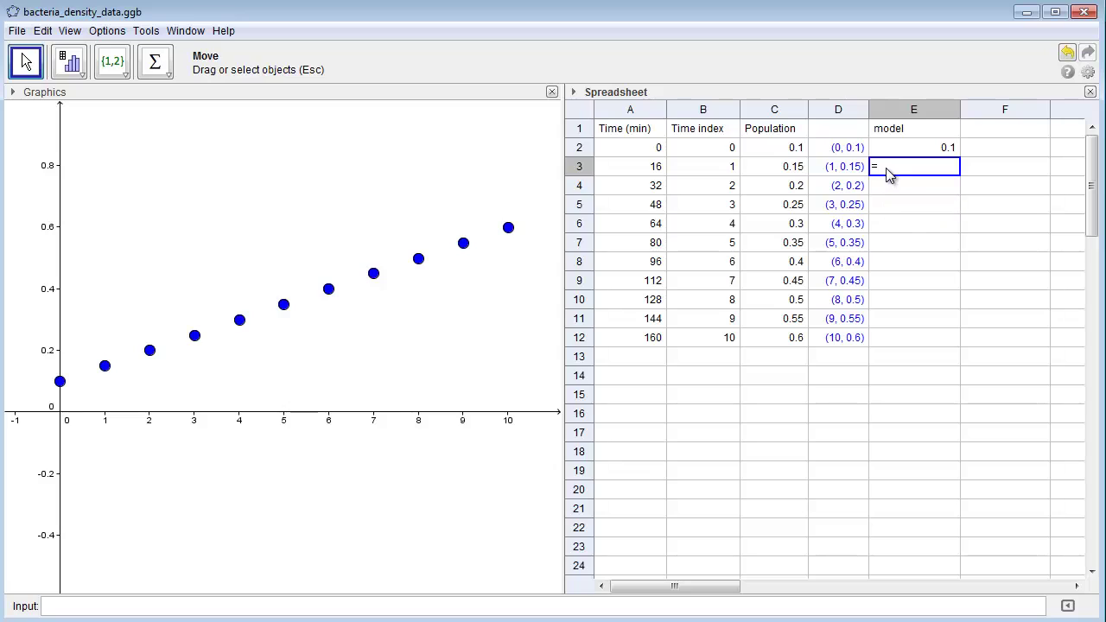
Step: Enter =E2+0.2*E2*(1-E2/2) in E3 and fill it to E12, reaching 0.507
left_click(949, 149)
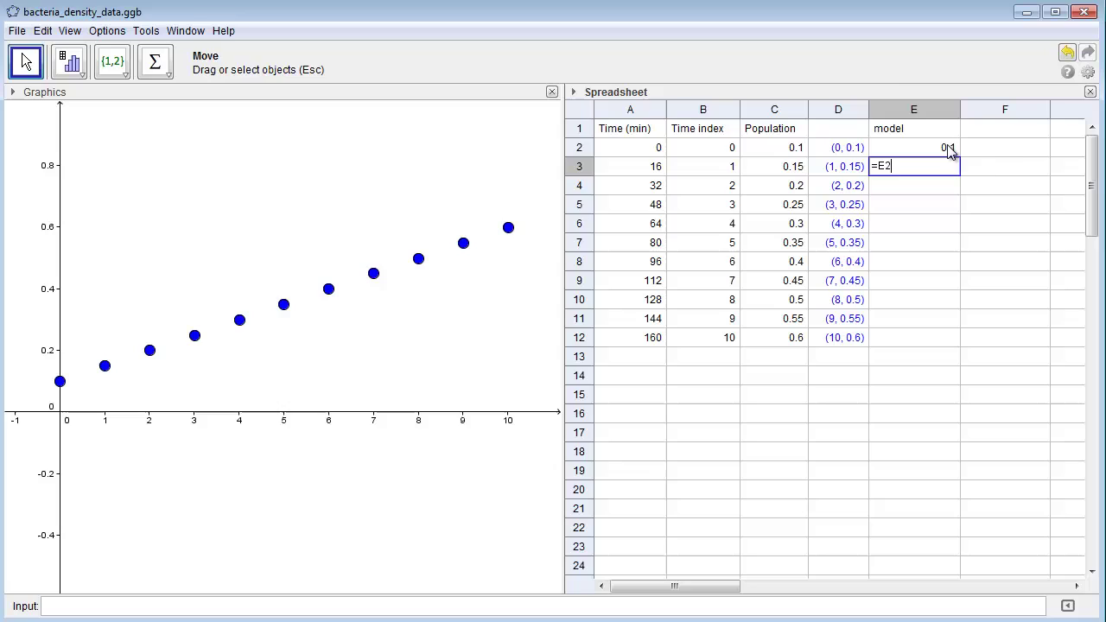
type("+")
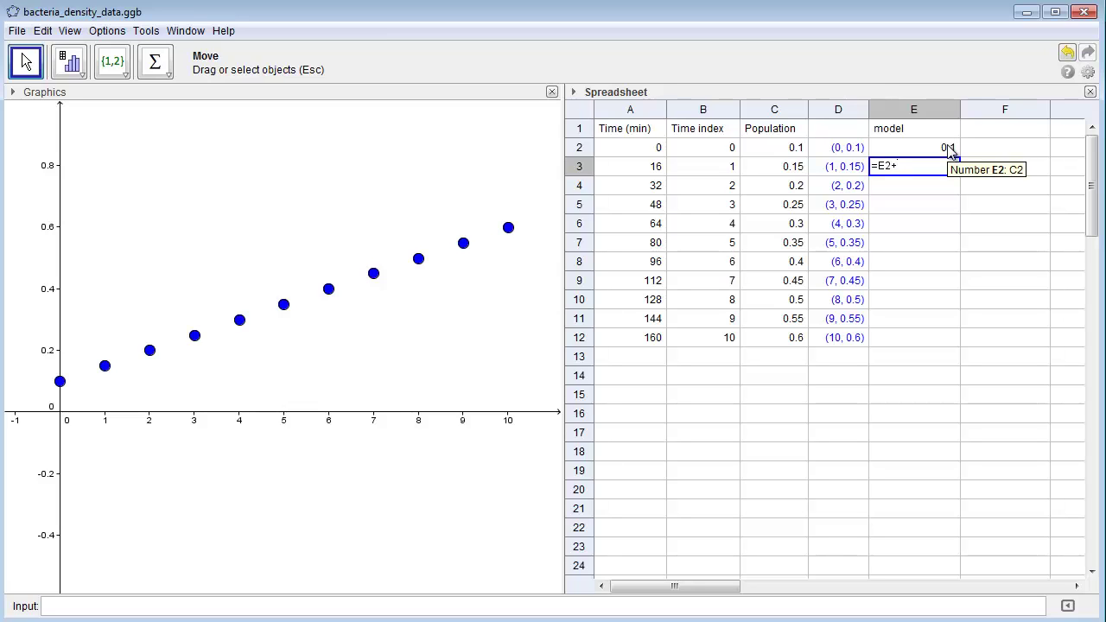
type("0.2")
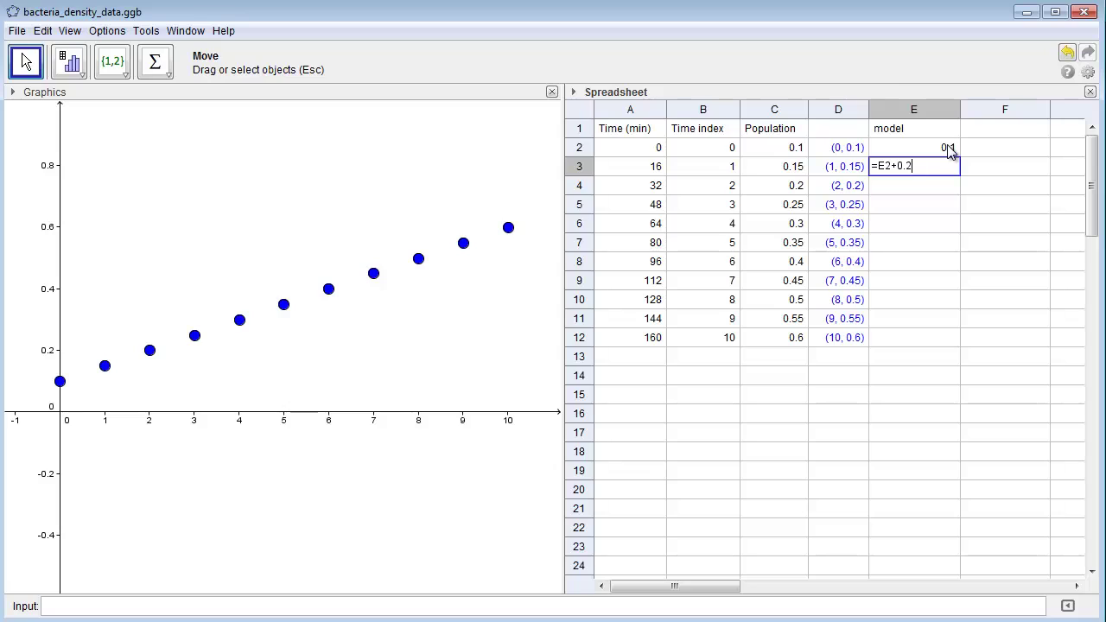
type("*")
left_click(948, 149)
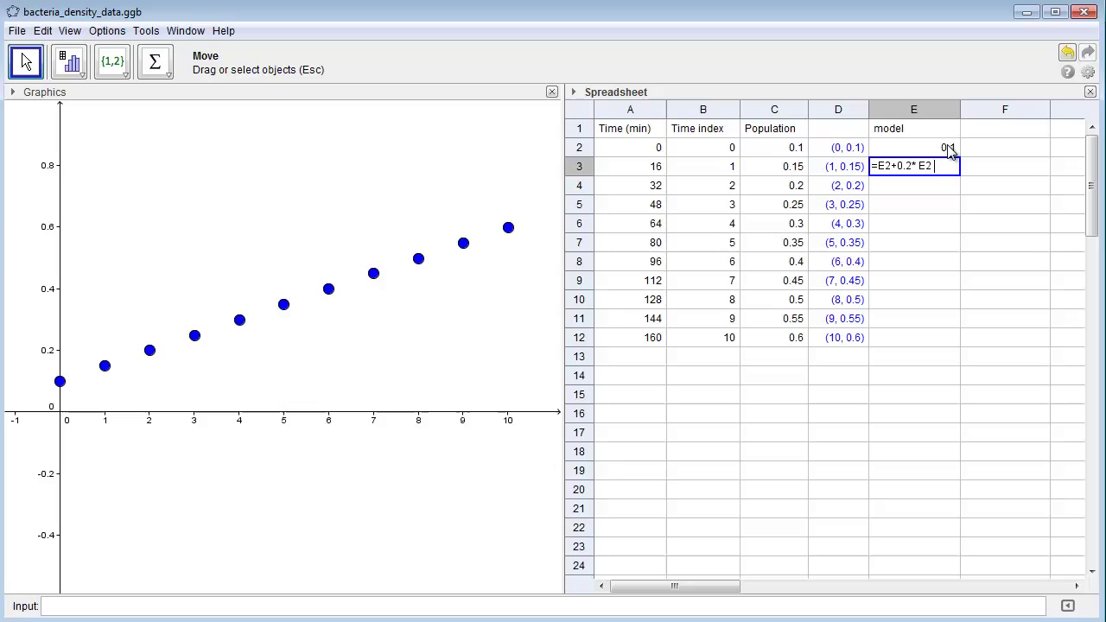
type("*")
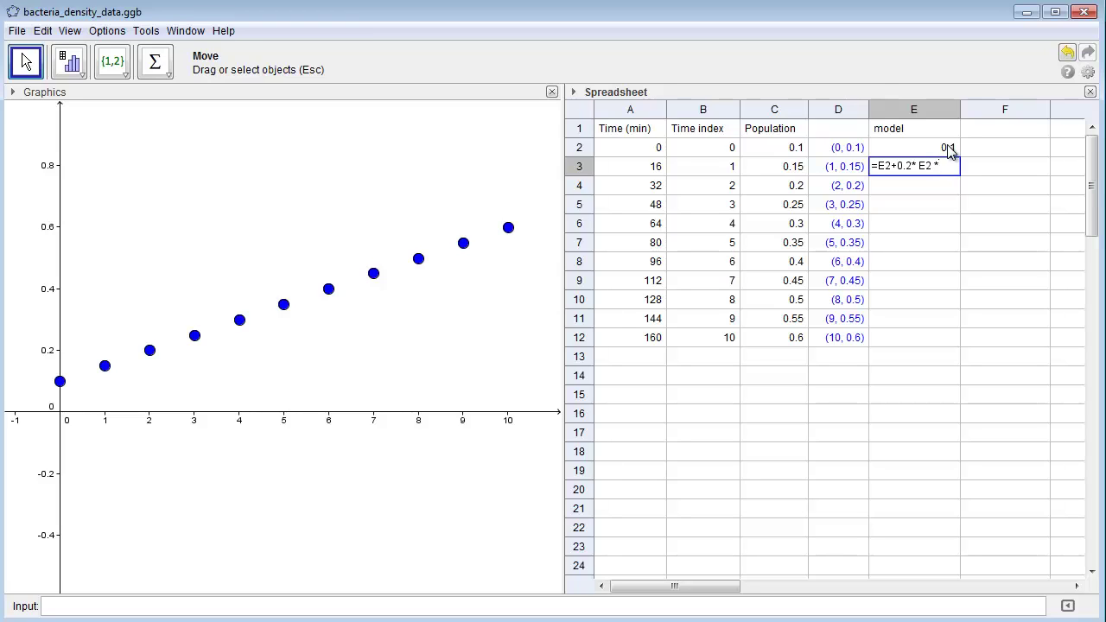
type("(1-")
left_click(948, 150)
type("/")
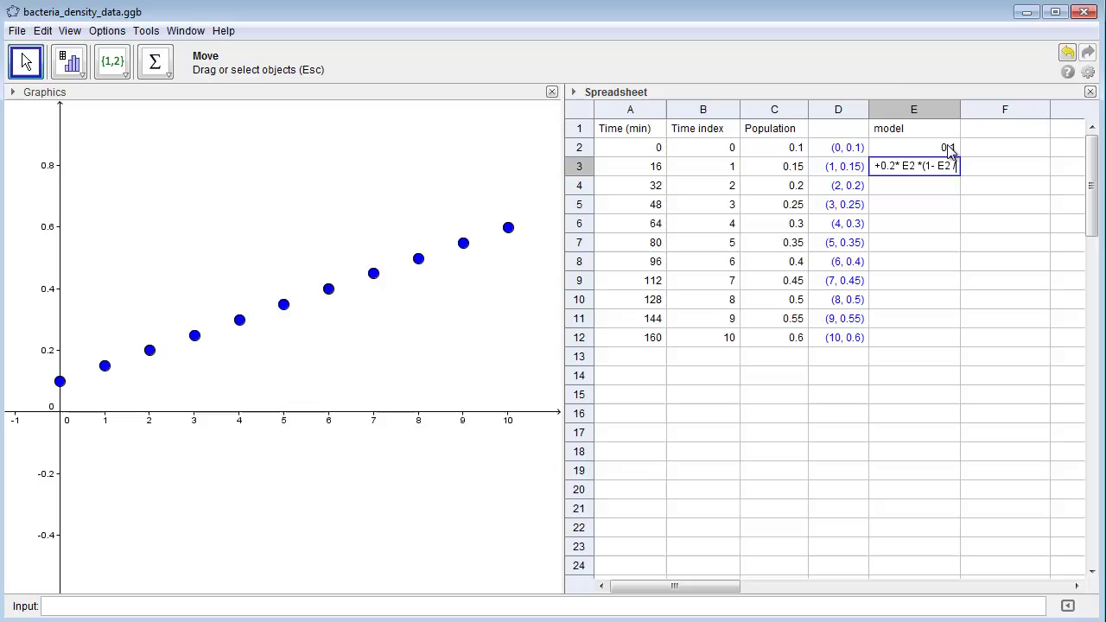
type("2")
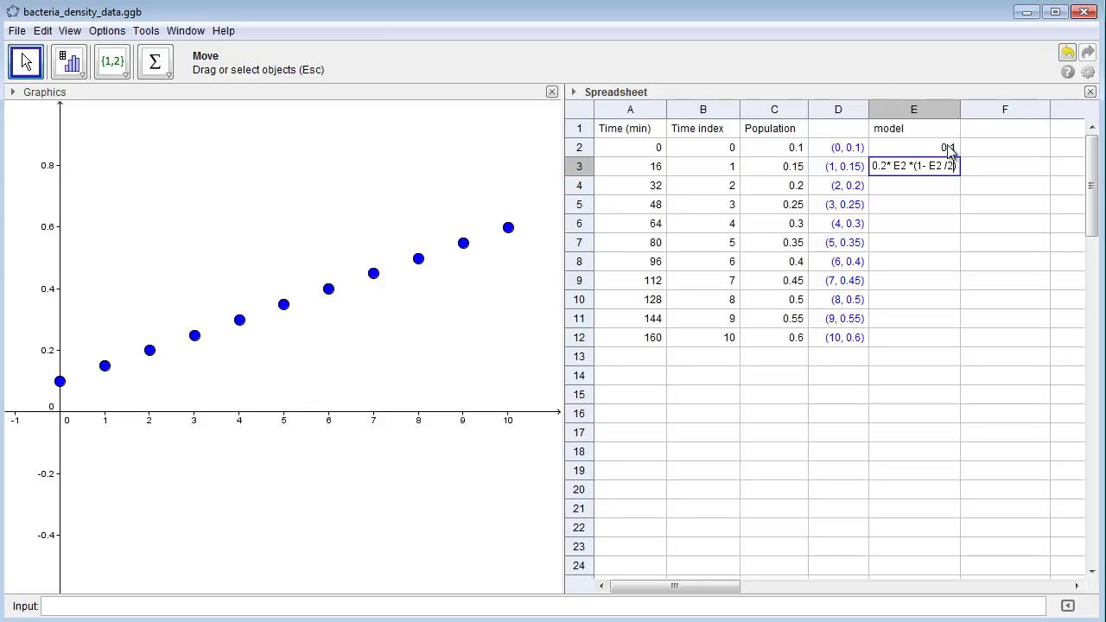
key("Return")
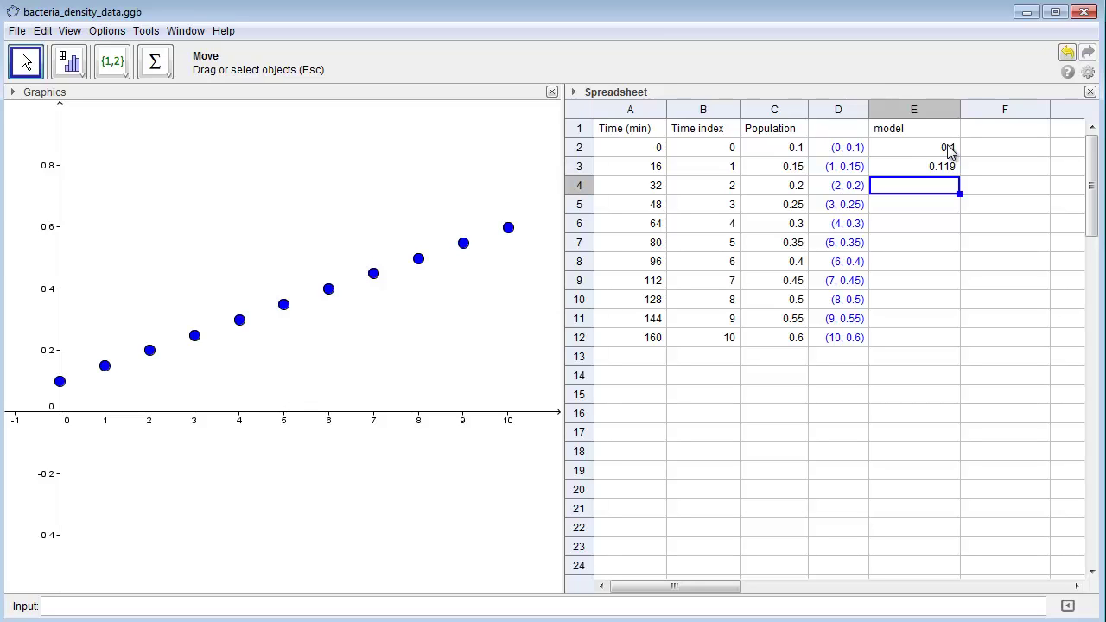
left_click(931, 169)
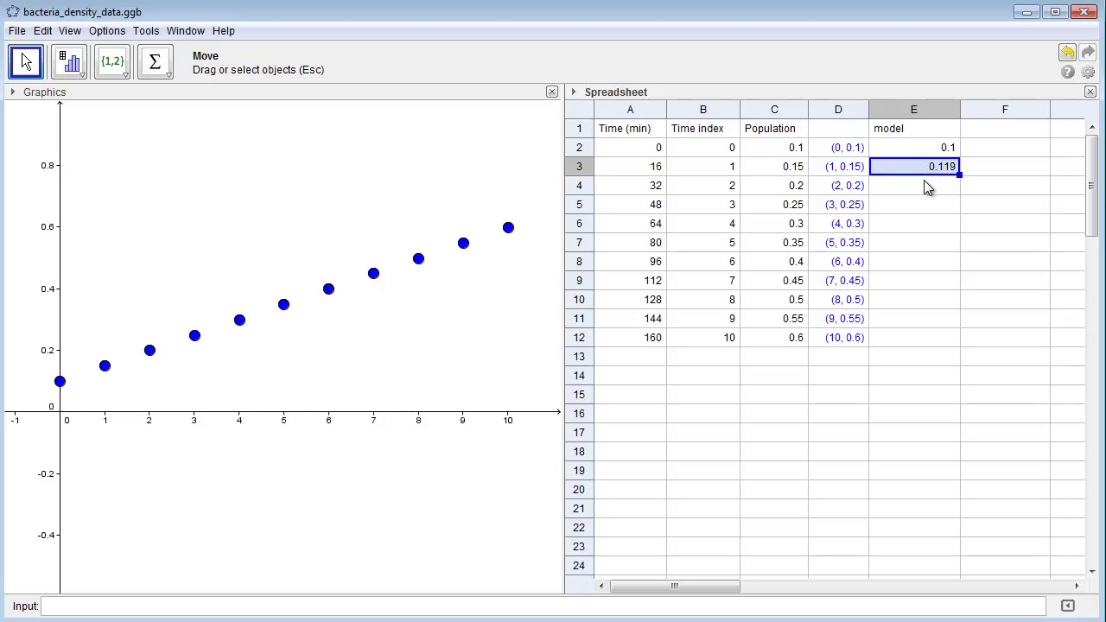
left_click_drag(922, 183, 920, 350)
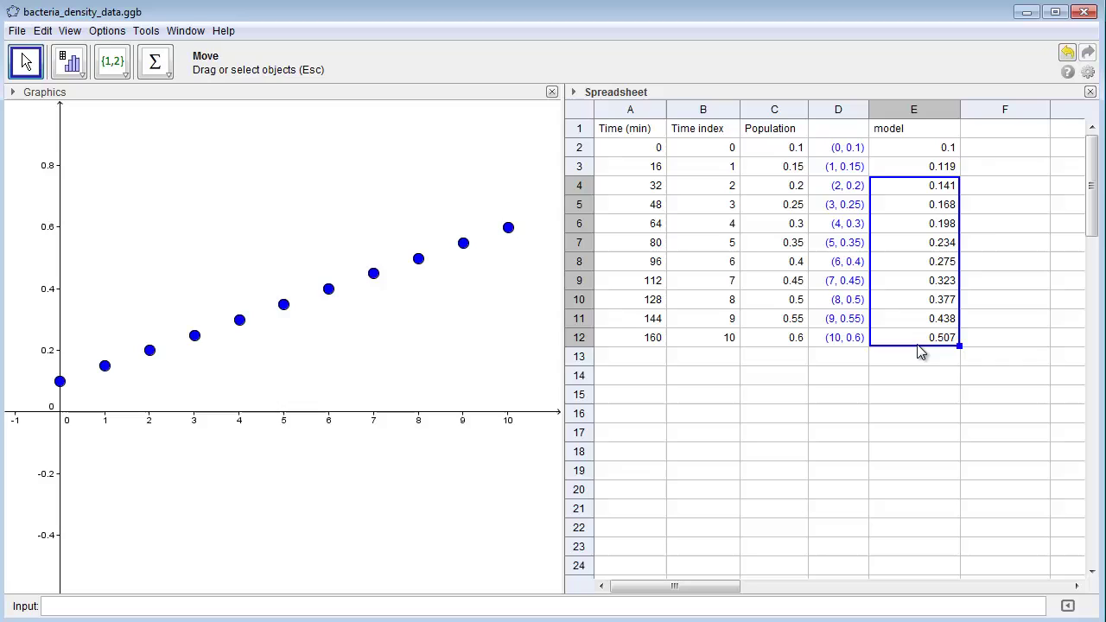
Step: Enter =(B2, E2) in F2 and fill down to F12, from (0, 0.1) to (10, 0.507)
left_click(1016, 153)
type("=")
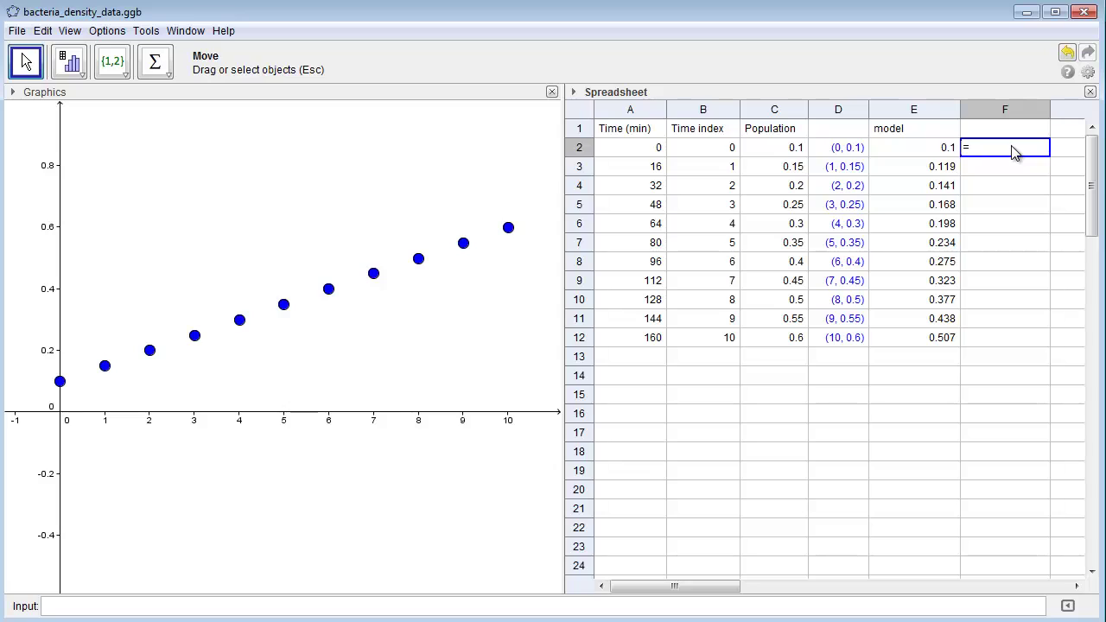
type("(")
left_click(711, 149)
type(",")
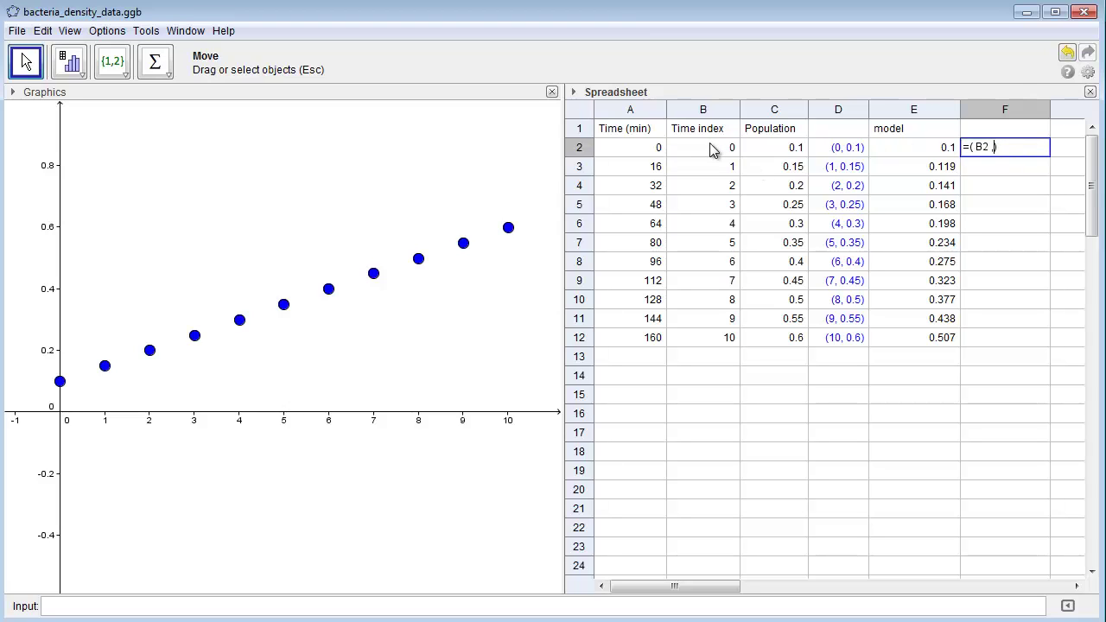
left_click(908, 147)
key("Return")
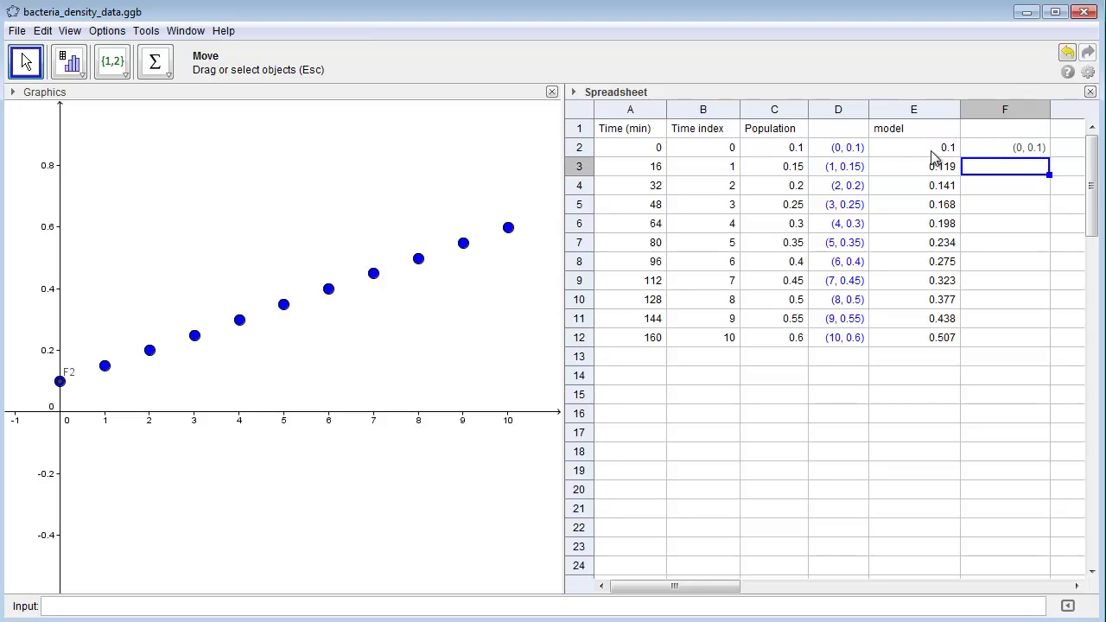
left_click(1024, 151)
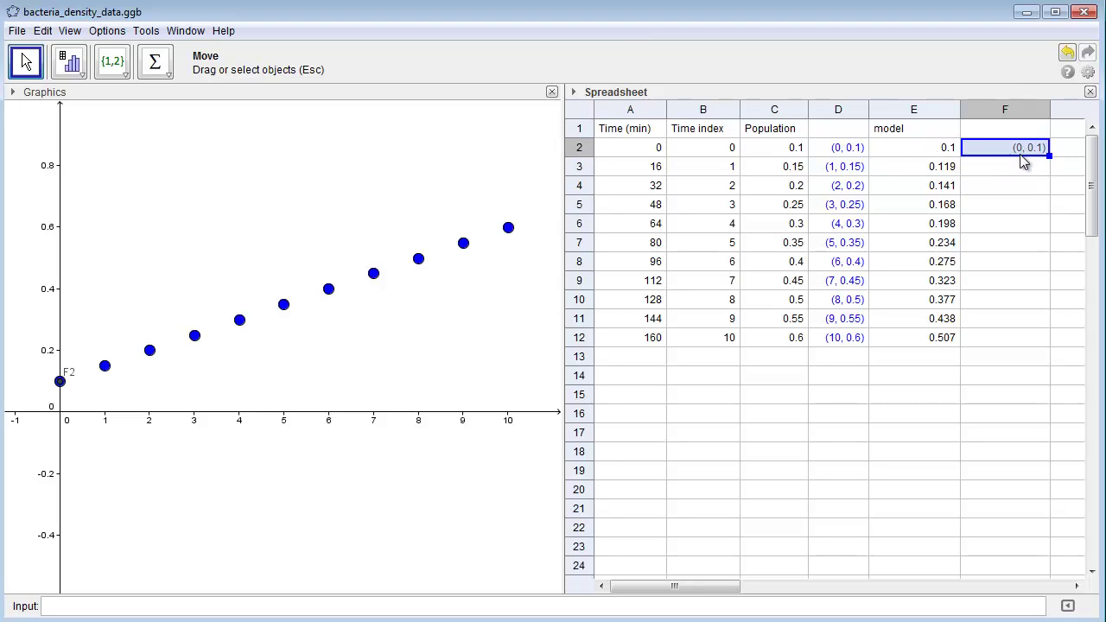
left_click_drag(1015, 167, 995, 342)
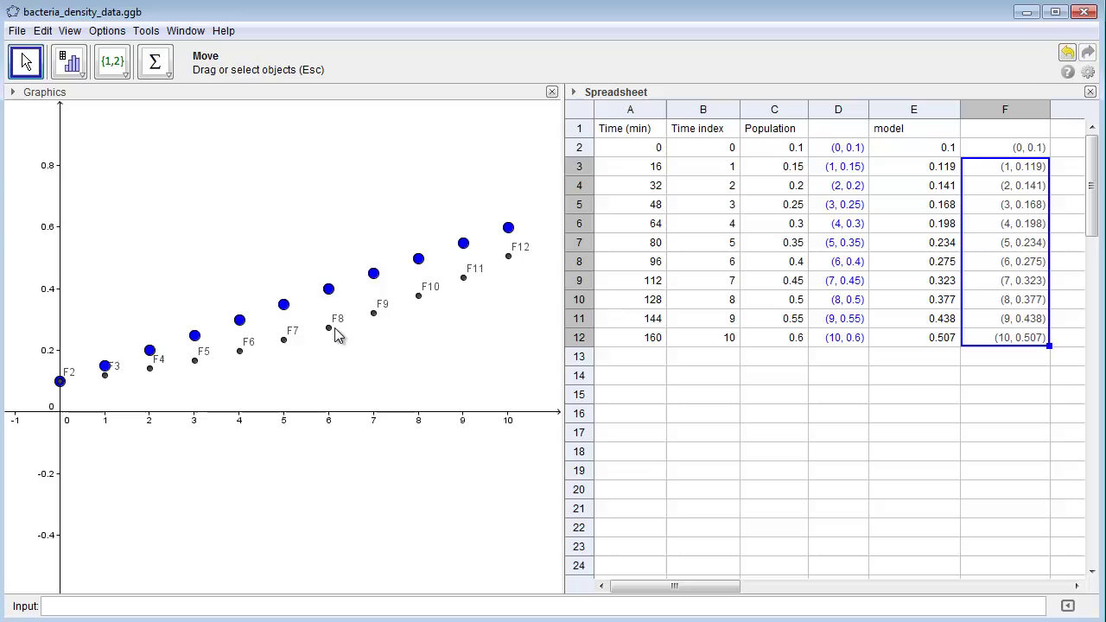
left_click_drag(1009, 153, 1003, 338)
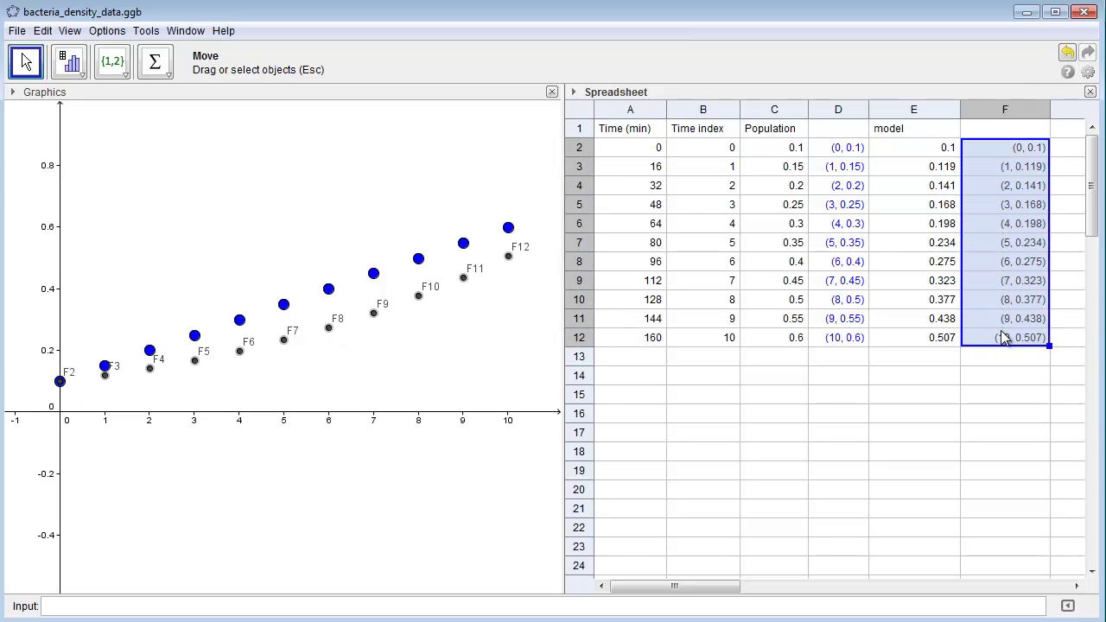
Step: Style points F2–F12 as unlabelled red crosses of size 4
right_click(1003, 338)
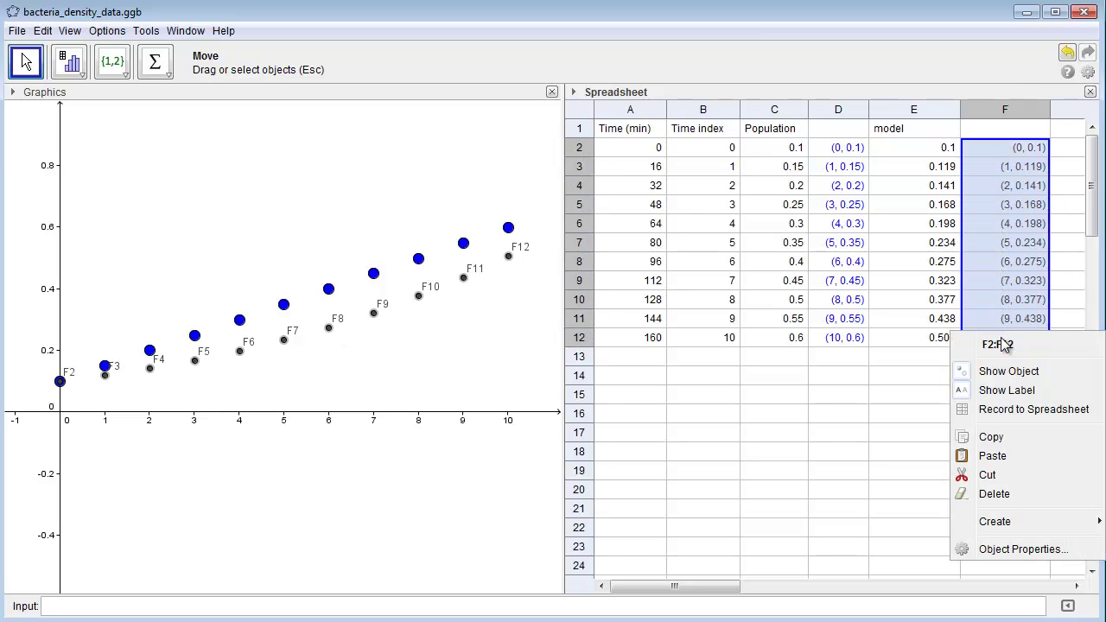
left_click(1011, 547)
left_click(527, 224)
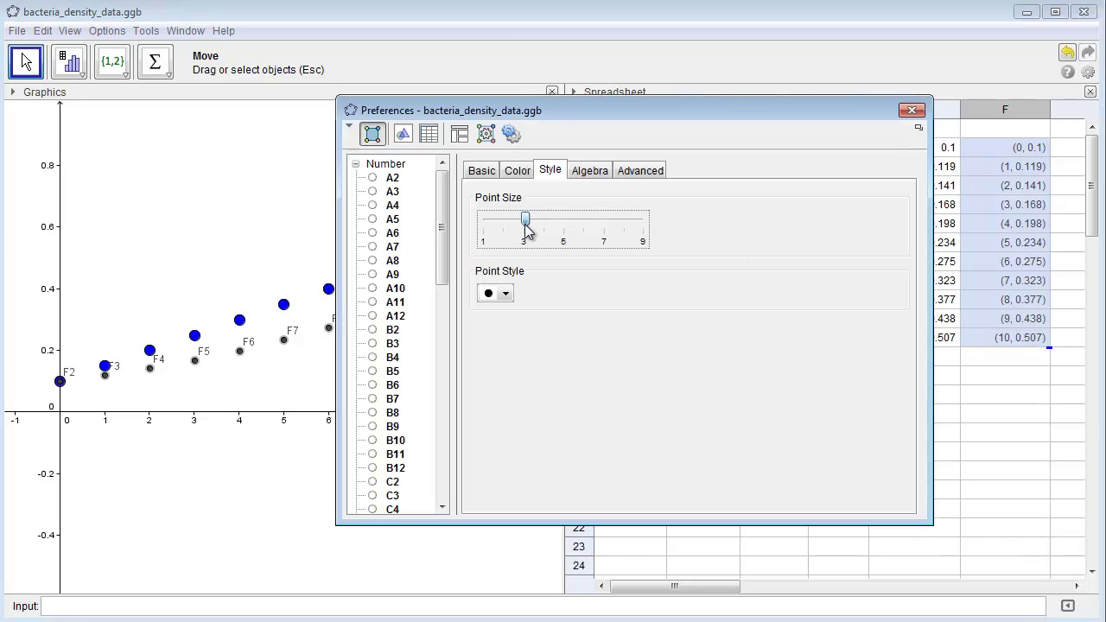
left_click_drag(526, 224, 544, 223)
left_click(508, 295)
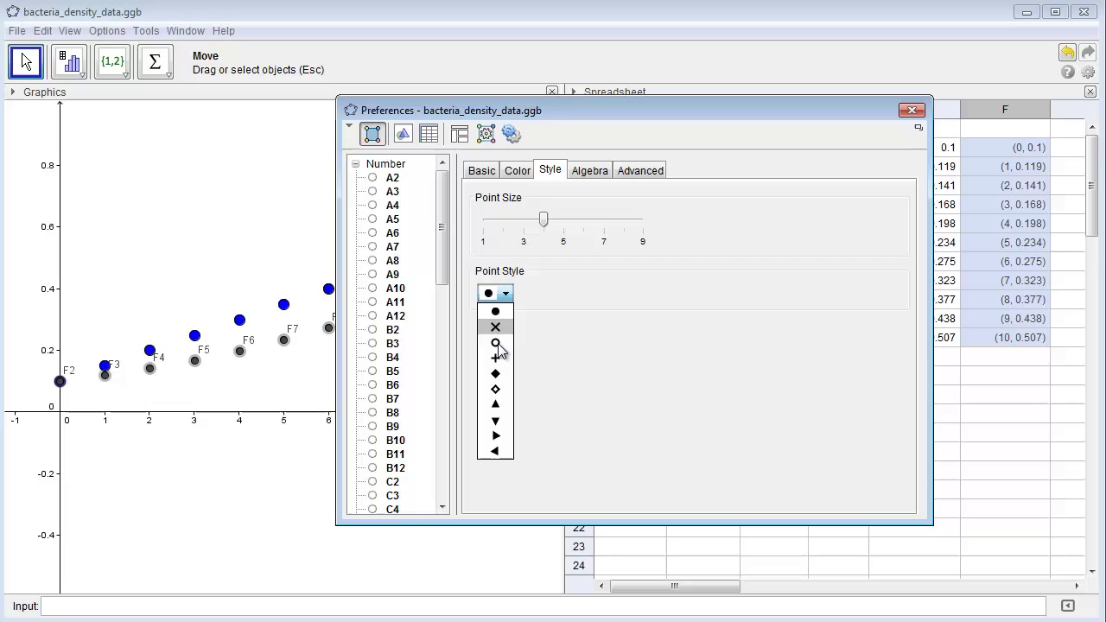
left_click(497, 328)
left_click(518, 172)
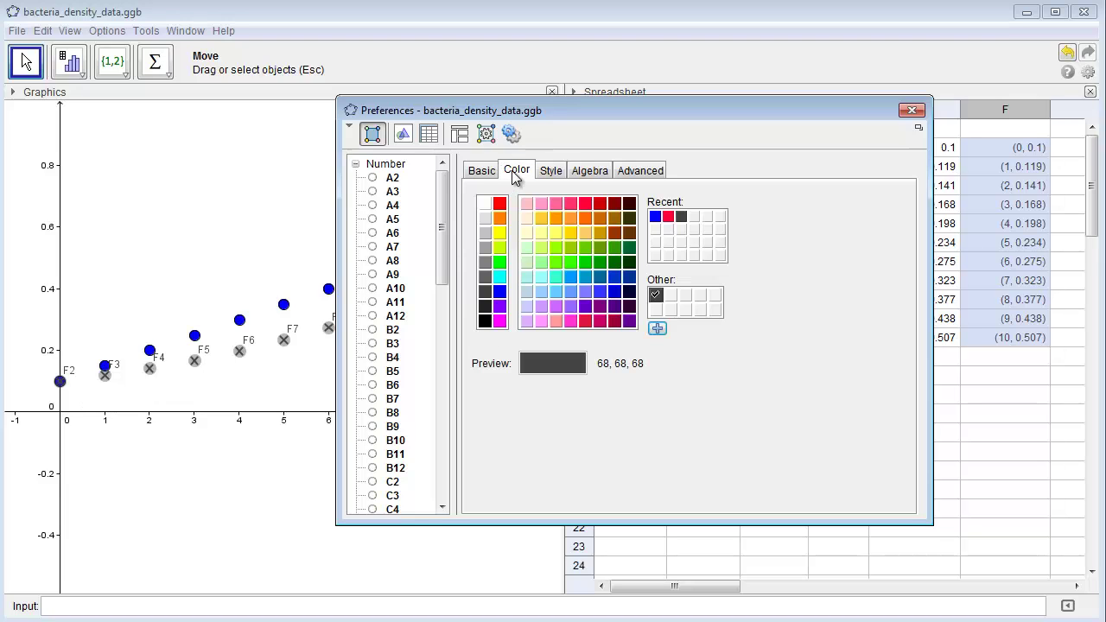
left_click(499, 203)
left_click(484, 171)
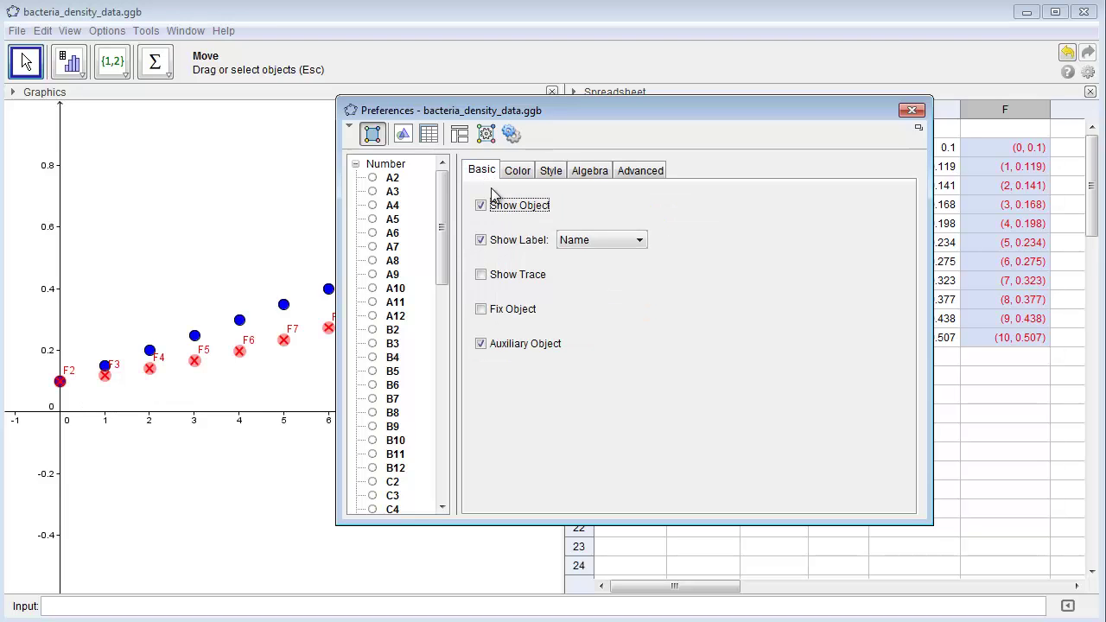
left_click(493, 241)
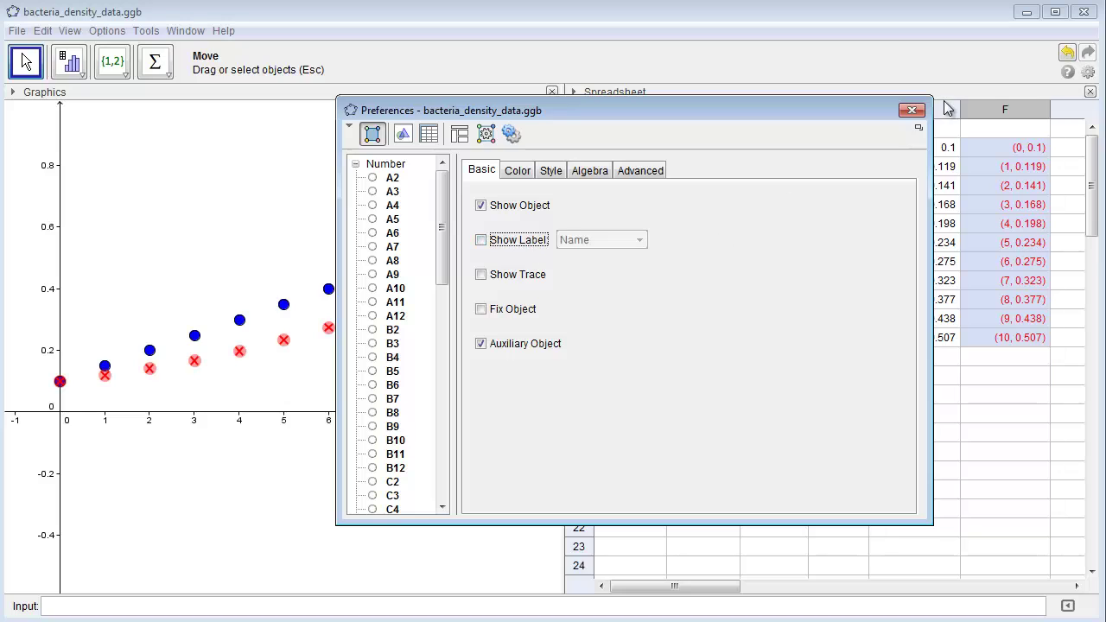
left_click(912, 112)
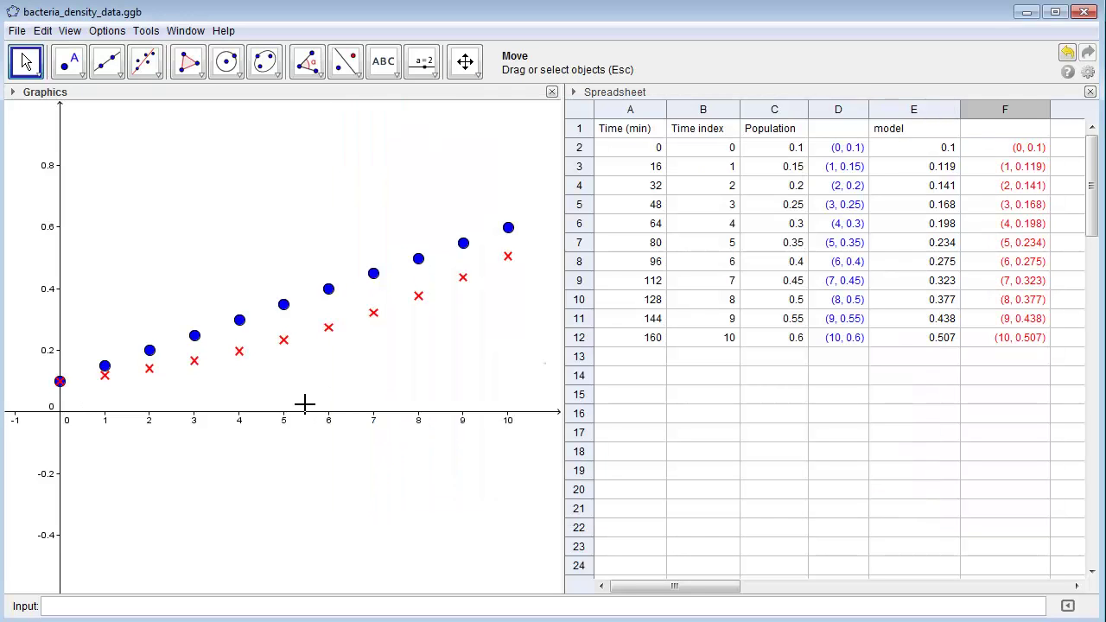